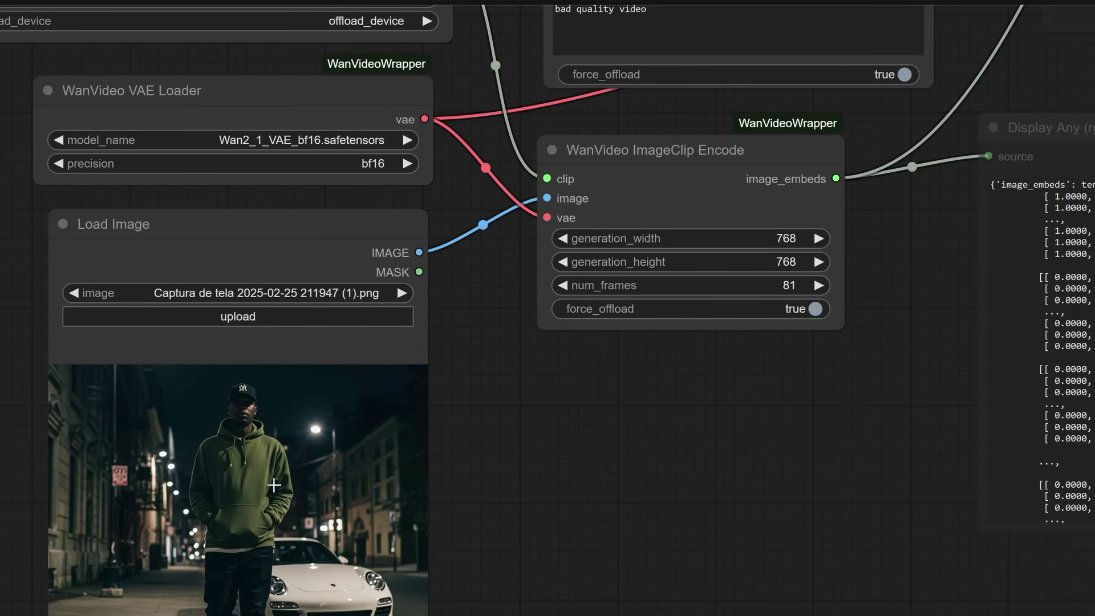
scroll(326, 581, down, 5)
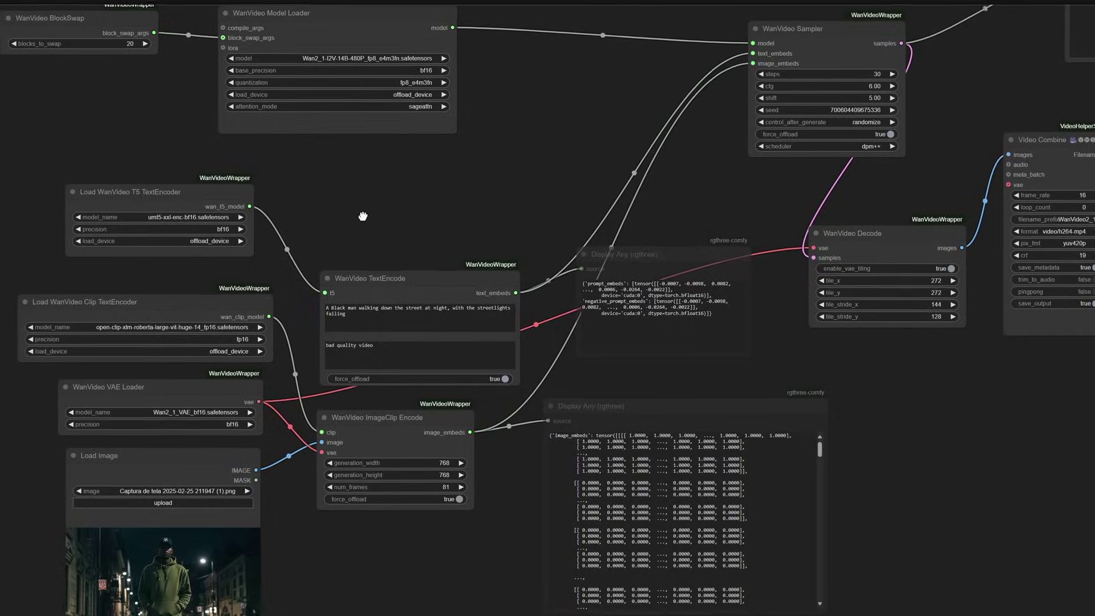
mouse_move(363, 216)
mouse_down()
mouse_move(360, 204)
mouse_move(509, 64)
mouse_up()
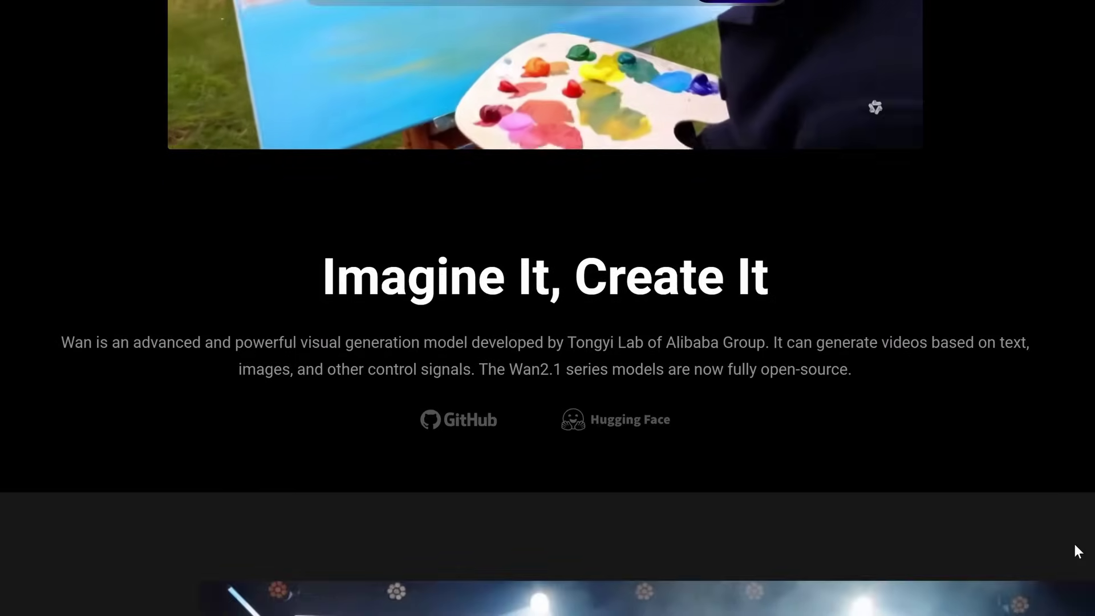
Step: Scroll the wanxai.com homepage down to the Cinematic Quality monsters-in-bedroom demo
scroll(1073, 542, down, 3)
scroll(1074, 544, down, 2)
scroll(1074, 544, down, 2)
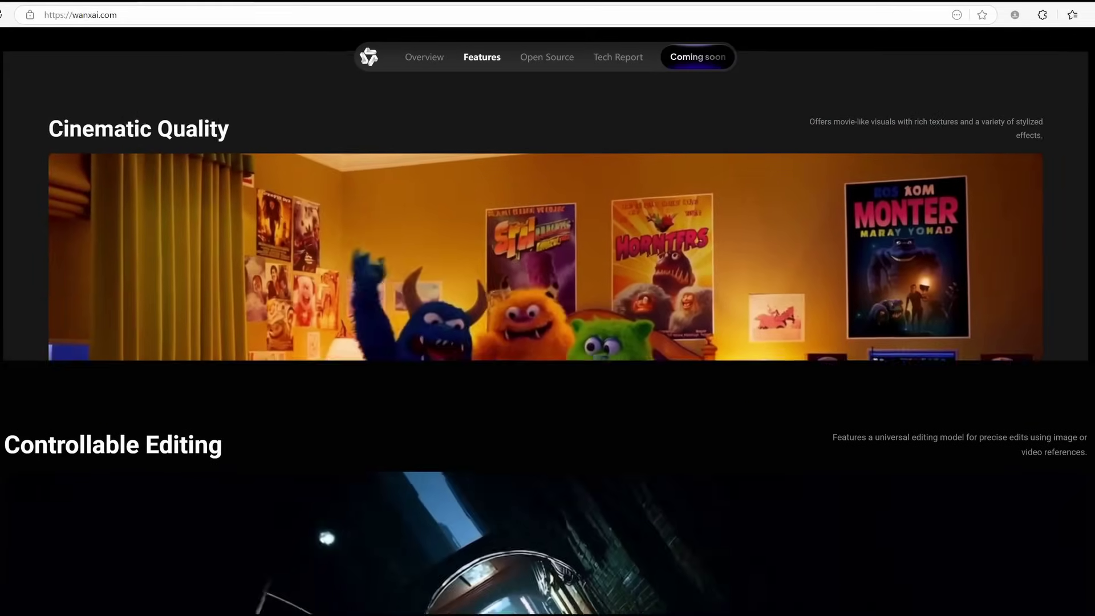
Step: Scroll past Controllable Editing, Visual Text Generation and Sound Effects & Music to Product Features' Image to Video
scroll(547, 342, down, 2)
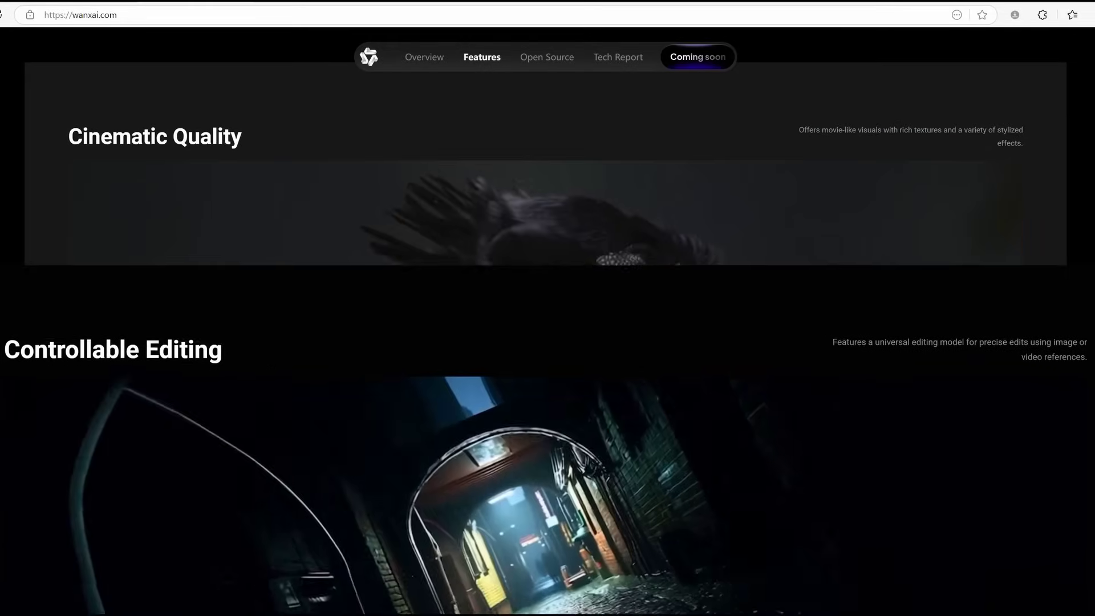
scroll(548, 342, down, 1)
scroll(547, 342, down, 2)
scroll(548, 342, down, 1)
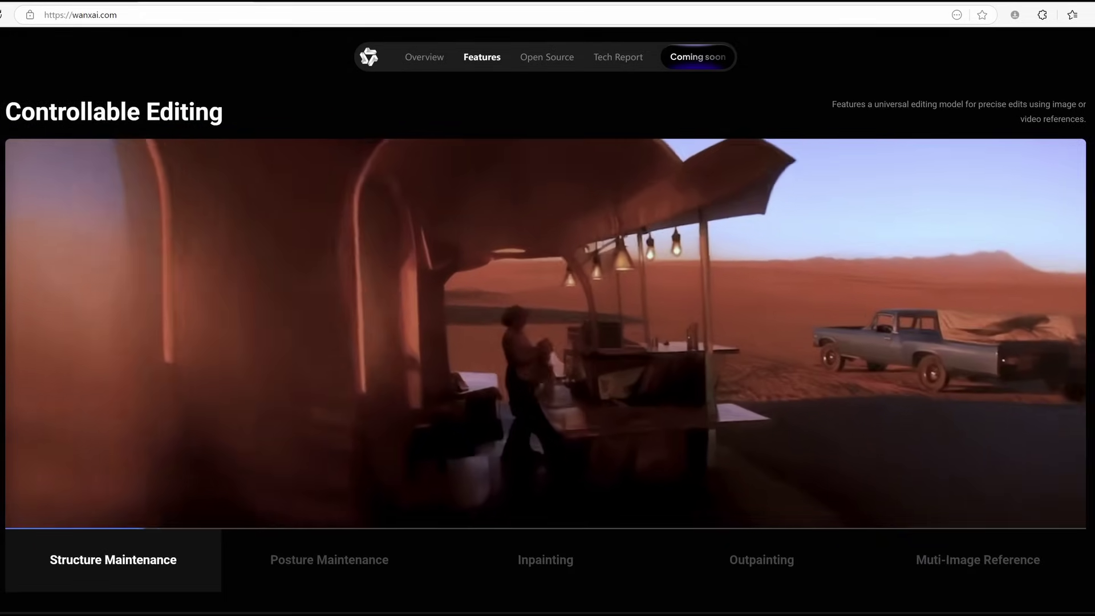
scroll(547, 342, down, 1)
scroll(547, 342, down, 2)
scroll(548, 342, down, 1)
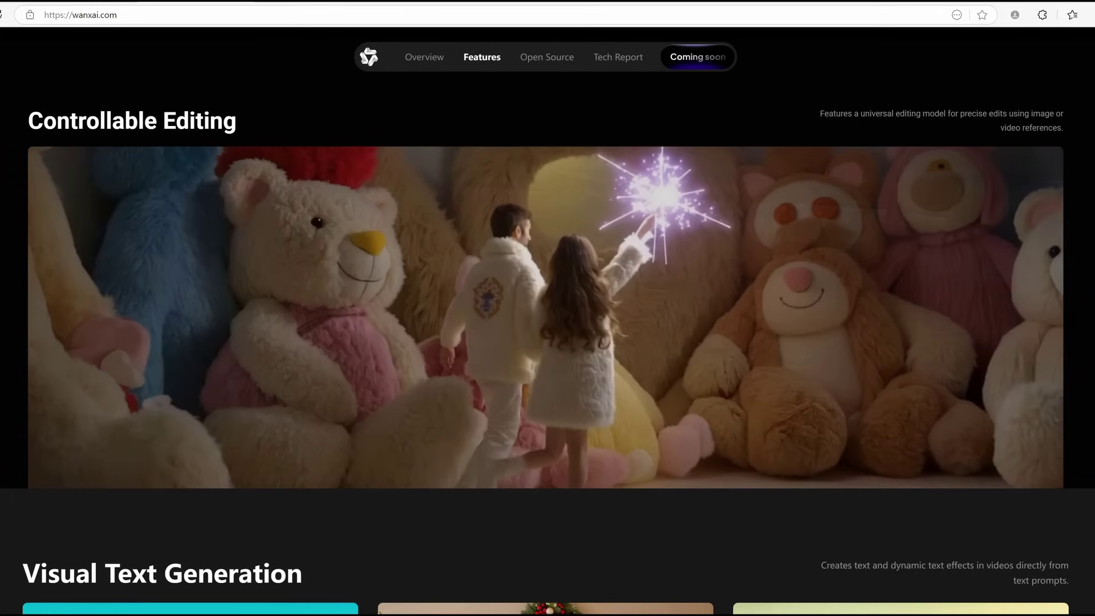
scroll(547, 342, down, 1)
scroll(548, 342, down, 1)
scroll(547, 342, down, 2)
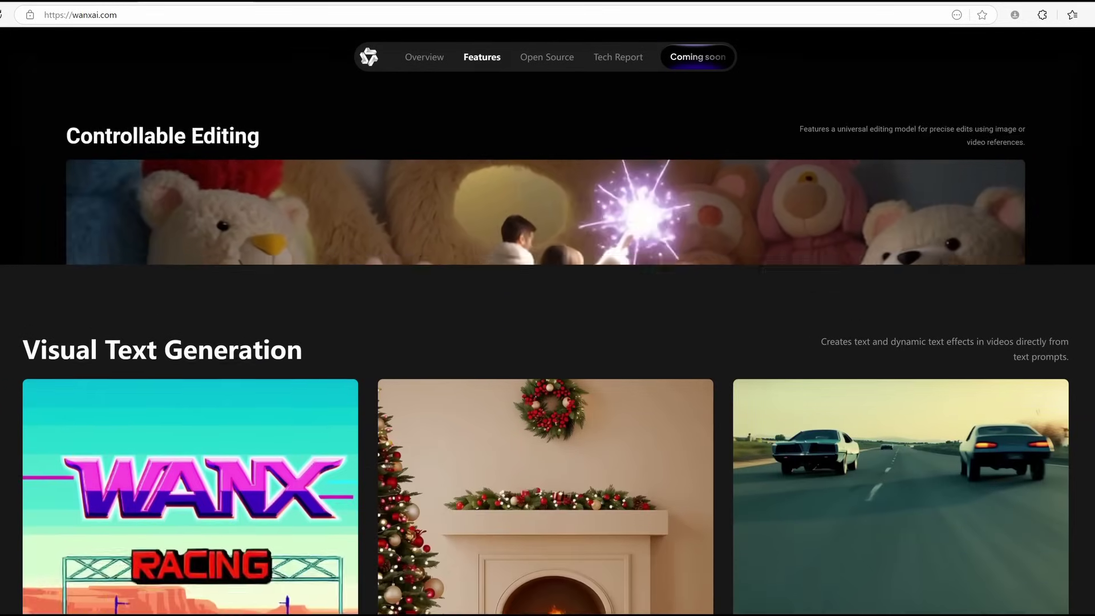
scroll(547, 342, down, 1)
scroll(548, 342, down, 1)
scroll(548, 342, down, 1)
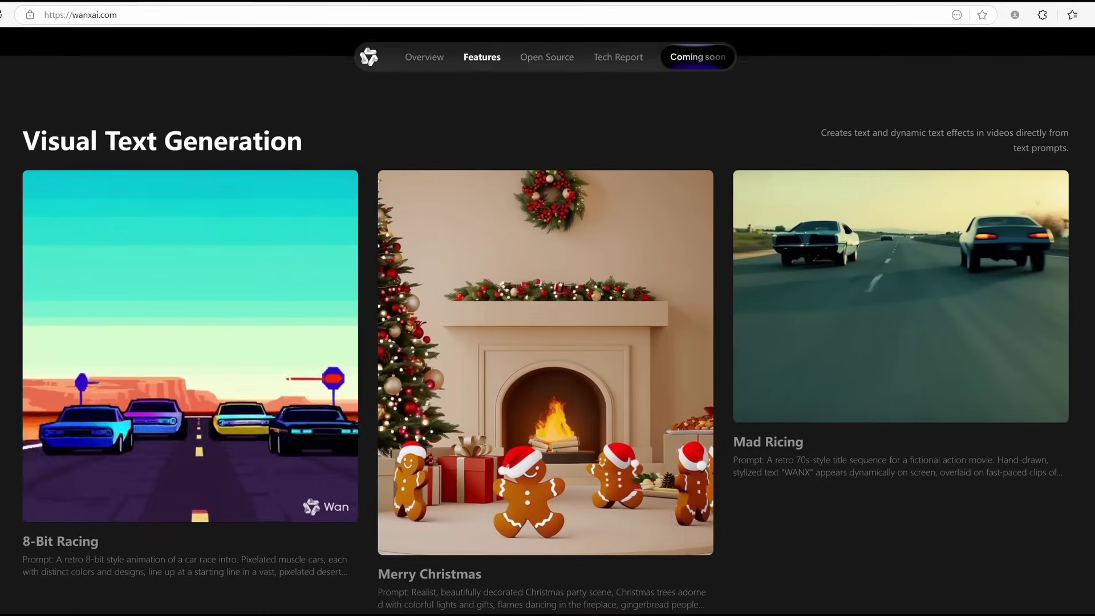
scroll(548, 342, down, 1)
scroll(548, 342, down, 1)
scroll(547, 343, down, 1)
scroll(547, 342, down, 1)
scroll(548, 342, down, 1)
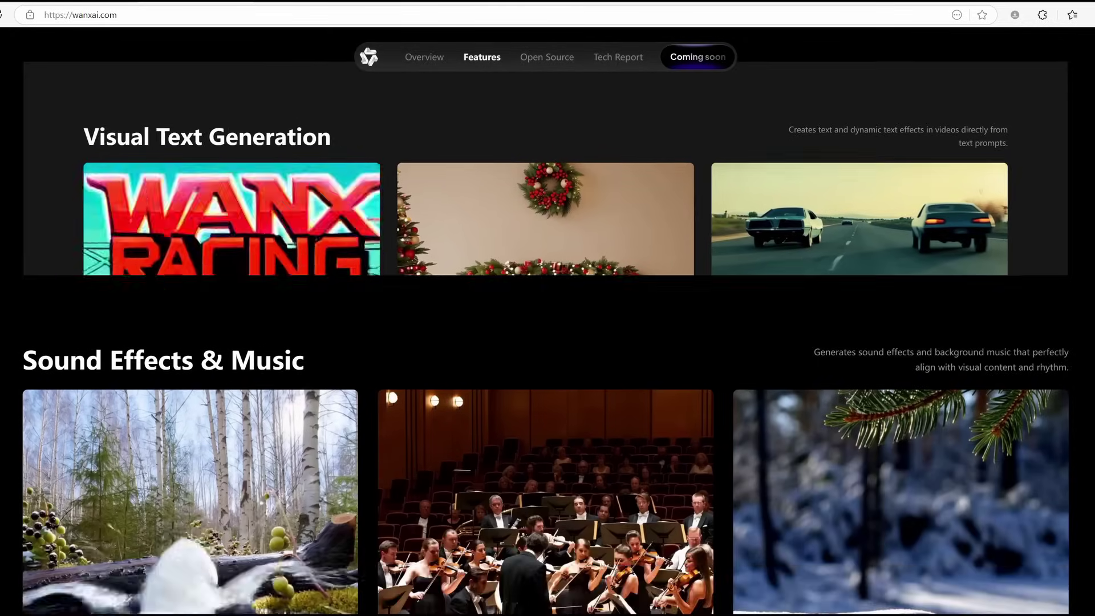
scroll(547, 343, down, 1)
scroll(547, 342, down, 1)
scroll(547, 342, down, 1)
scroll(548, 342, down, 1)
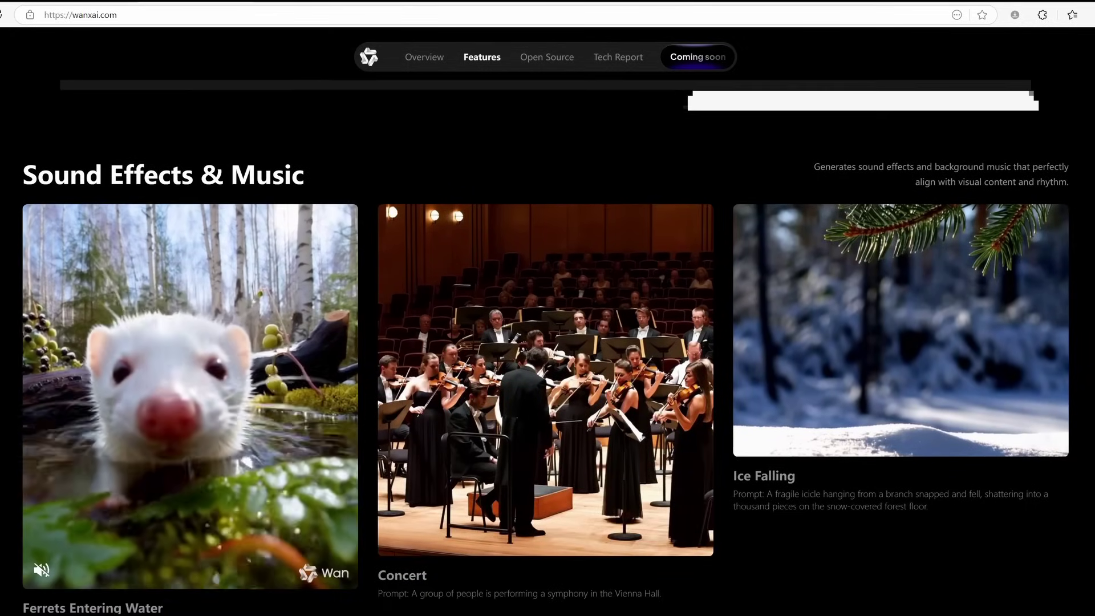
scroll(547, 343, down, 1)
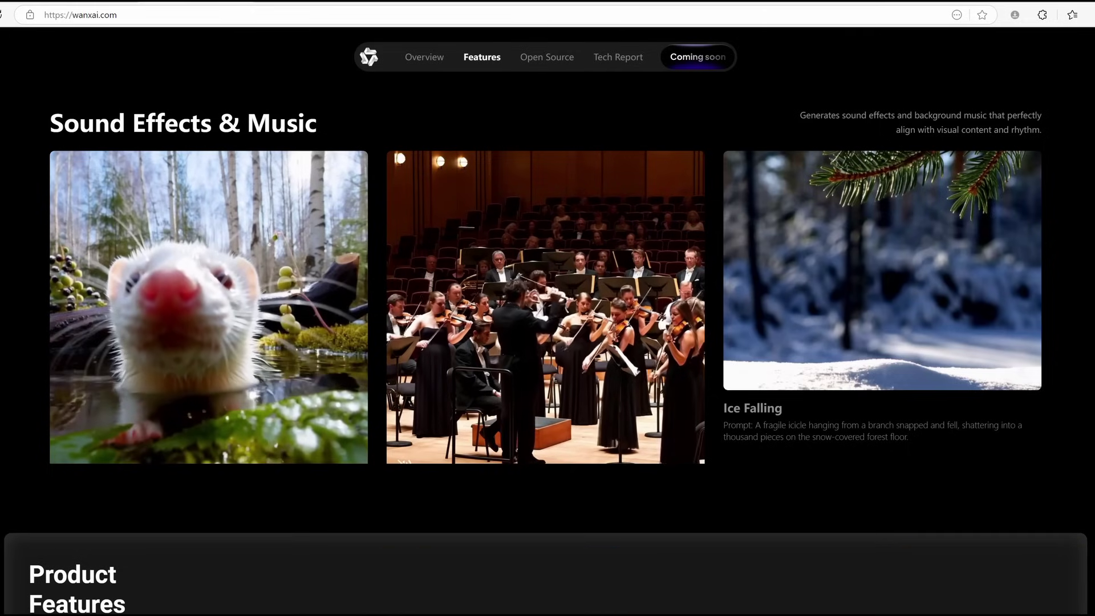
scroll(402, 153, down, 3)
scroll(401, 153, down, 3)
scroll(401, 153, down, 3)
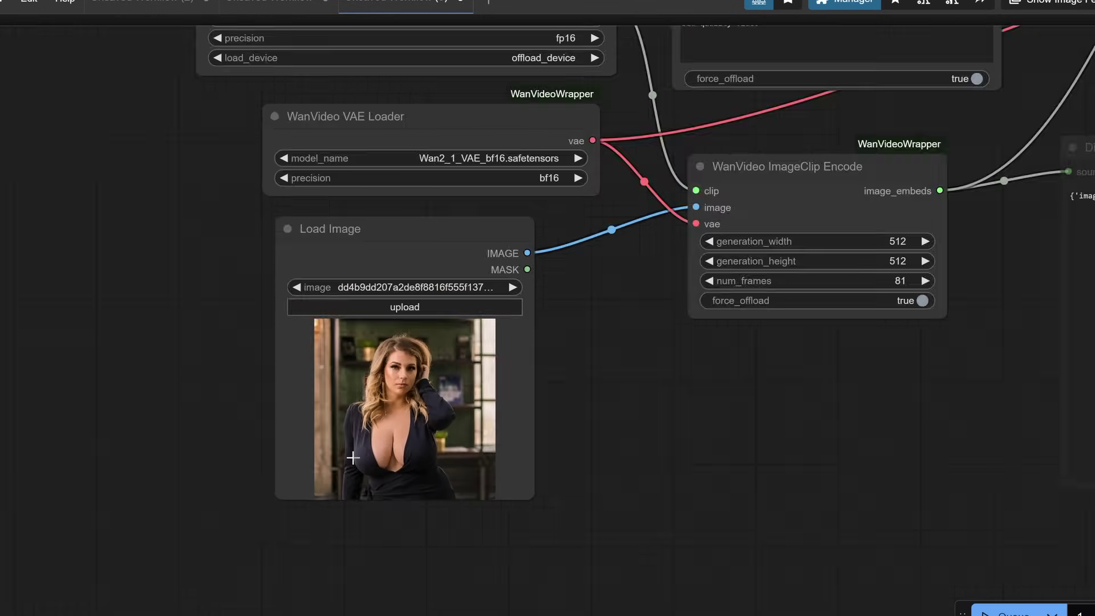
scroll(353, 458, down, 5)
scroll(352, 458, down, 2)
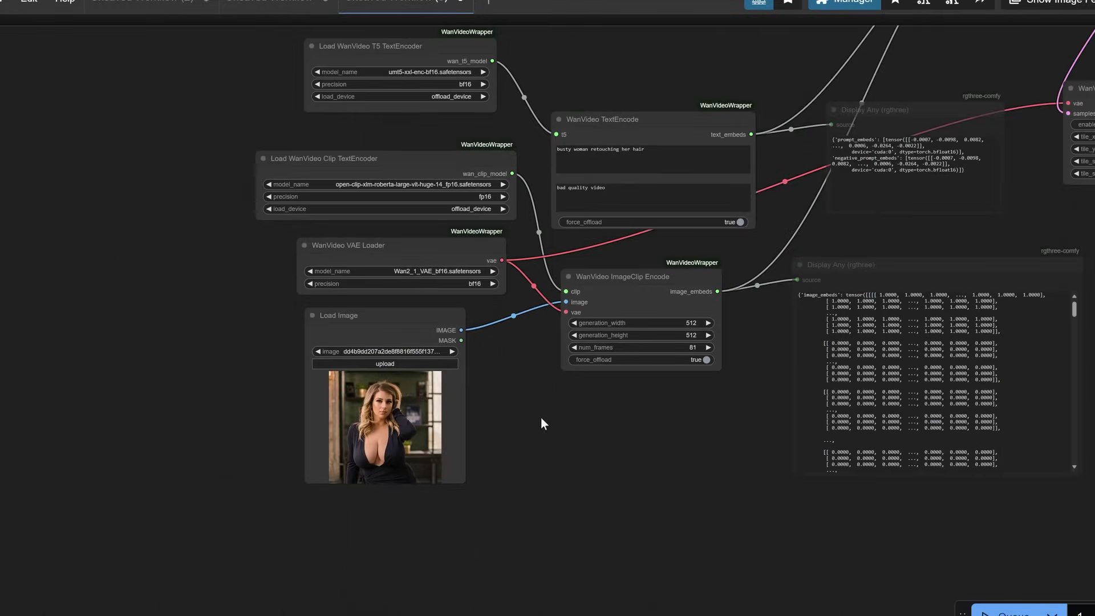
Step: Zoom out and pan the canvas to show the TextEncode, loader and WanVideo Decode nodes
drag(518, 420, 422, 460)
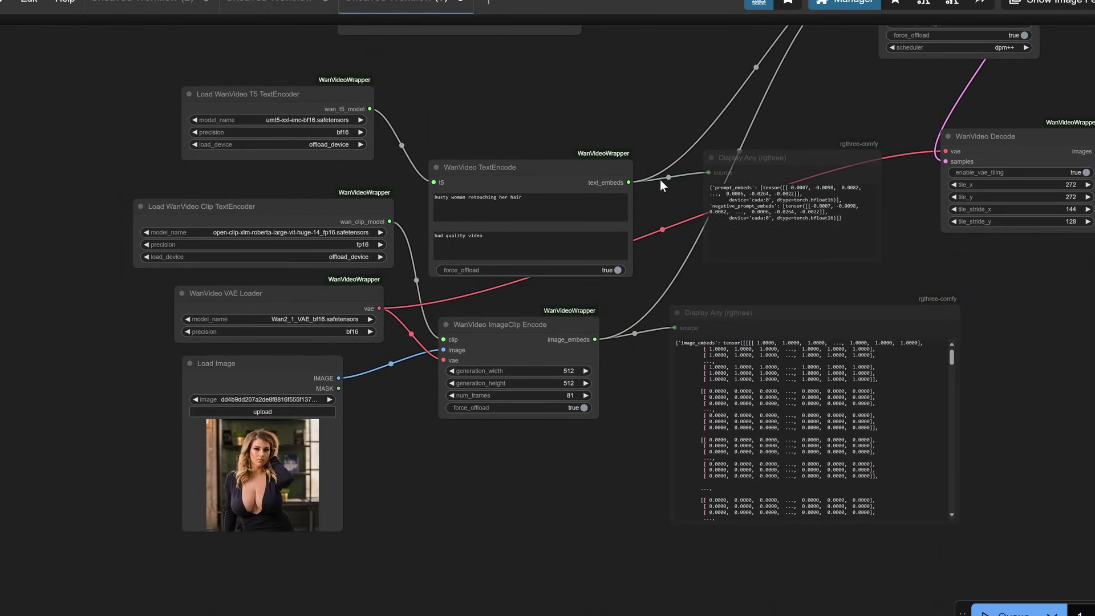
scroll(504, 257, down, 5)
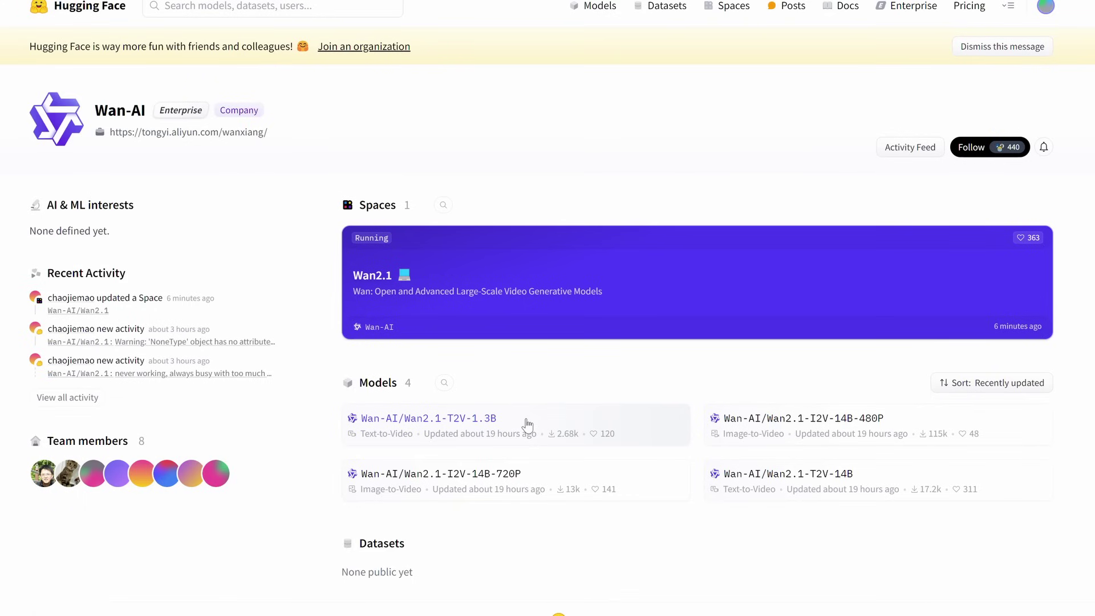
Step: Scroll through the Wan-AI model card and open its Files and versions list
scroll(526, 422, down, 1)
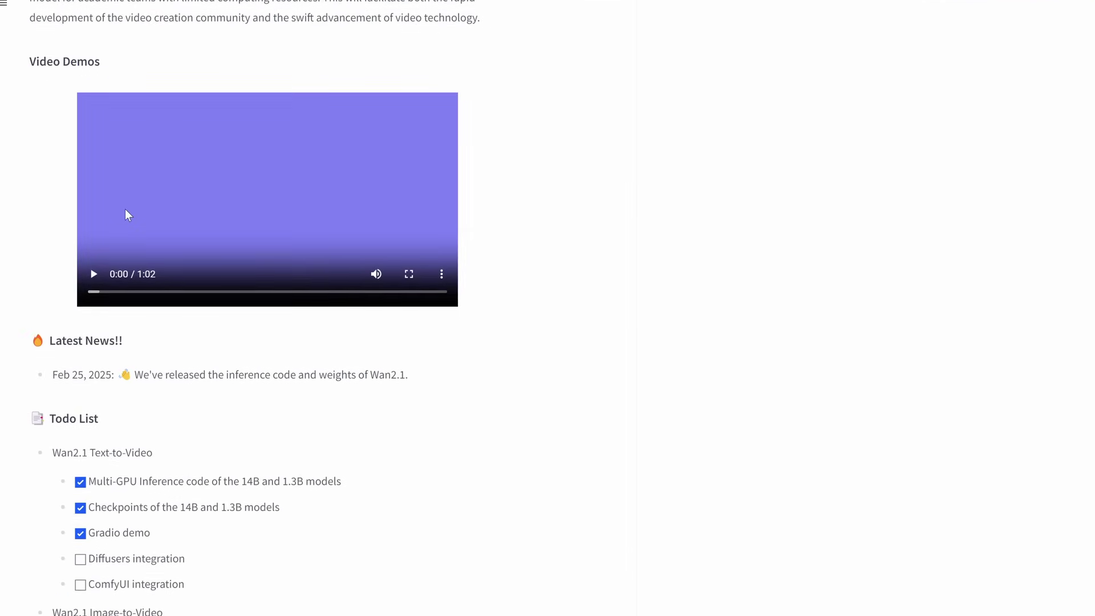
scroll(125, 209, down, 3)
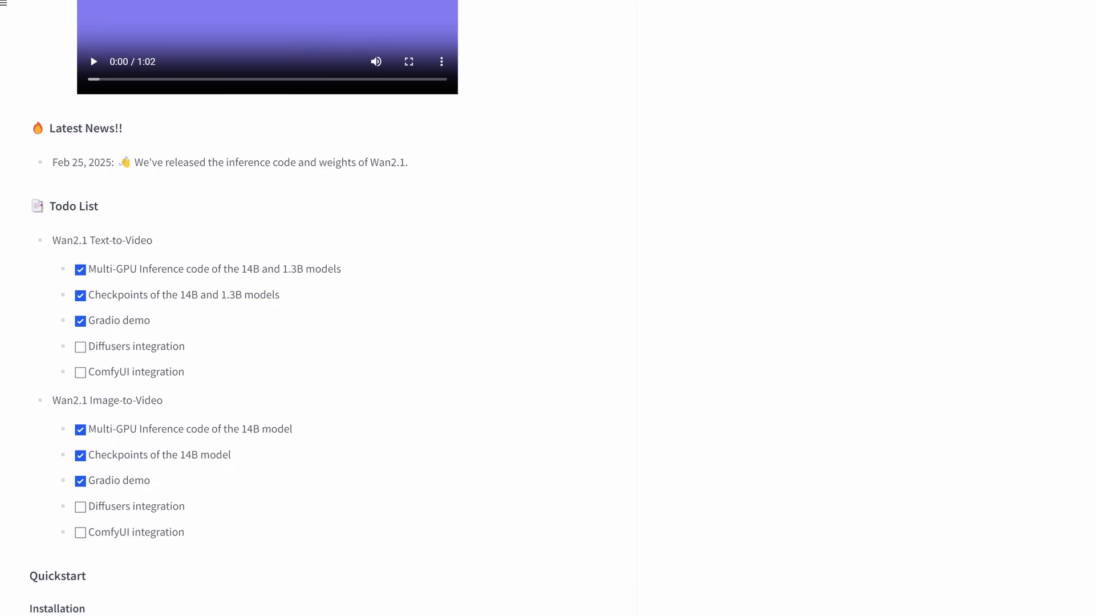
scroll(408, 182, up, 5)
scroll(408, 182, up, 7)
scroll(408, 182, up, 7)
scroll(408, 181, up, 2)
scroll(386, 231, up, 2)
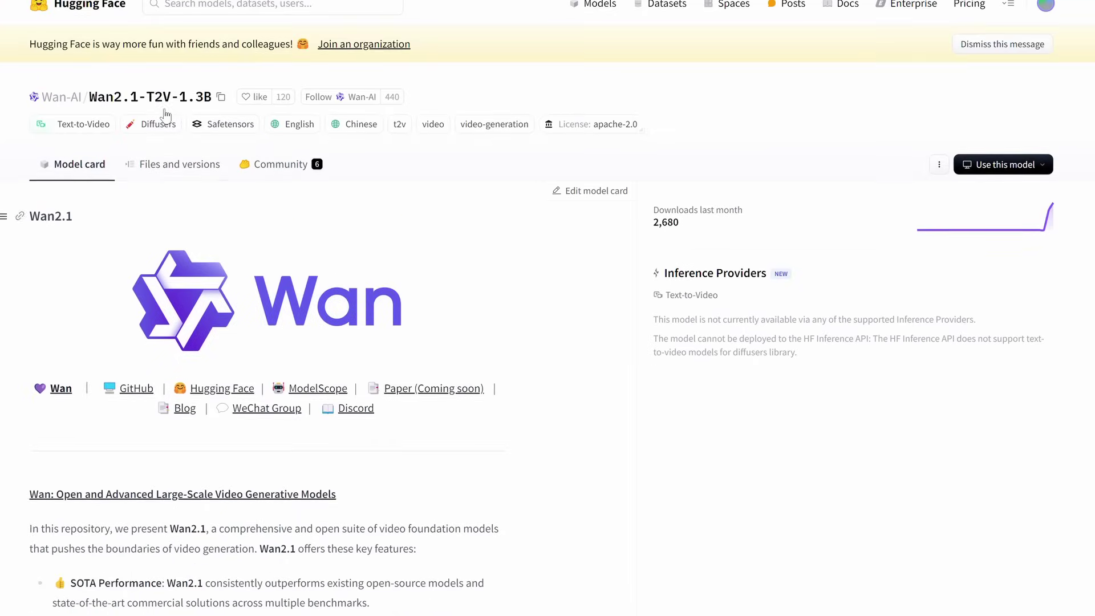
click(177, 167)
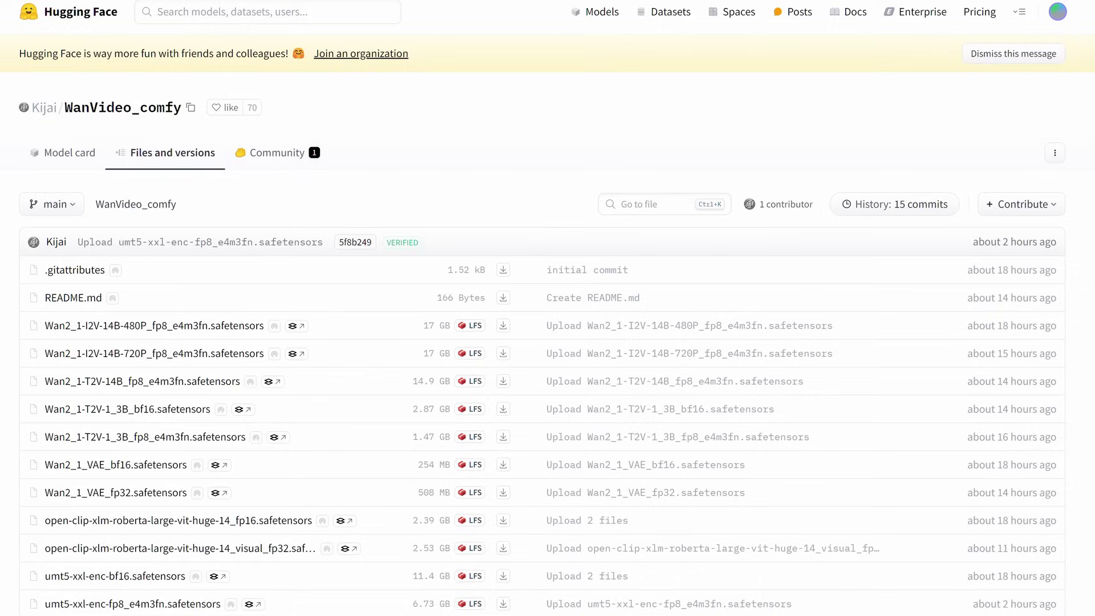
drag(25, 115, 256, 114)
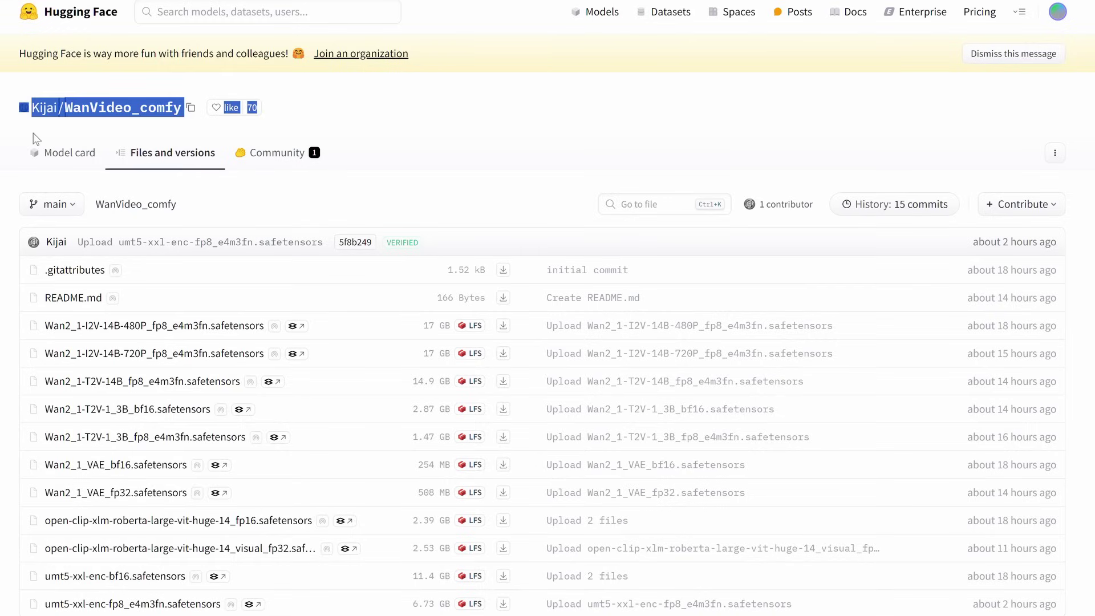
scroll(8, 242, down, 1)
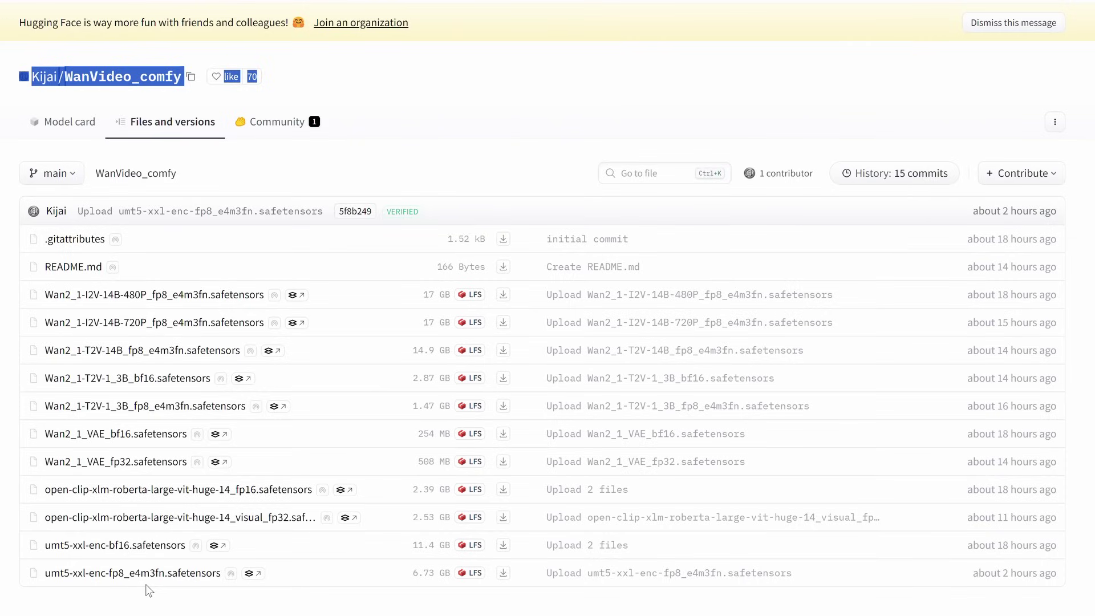
scroll(146, 584, up, 1)
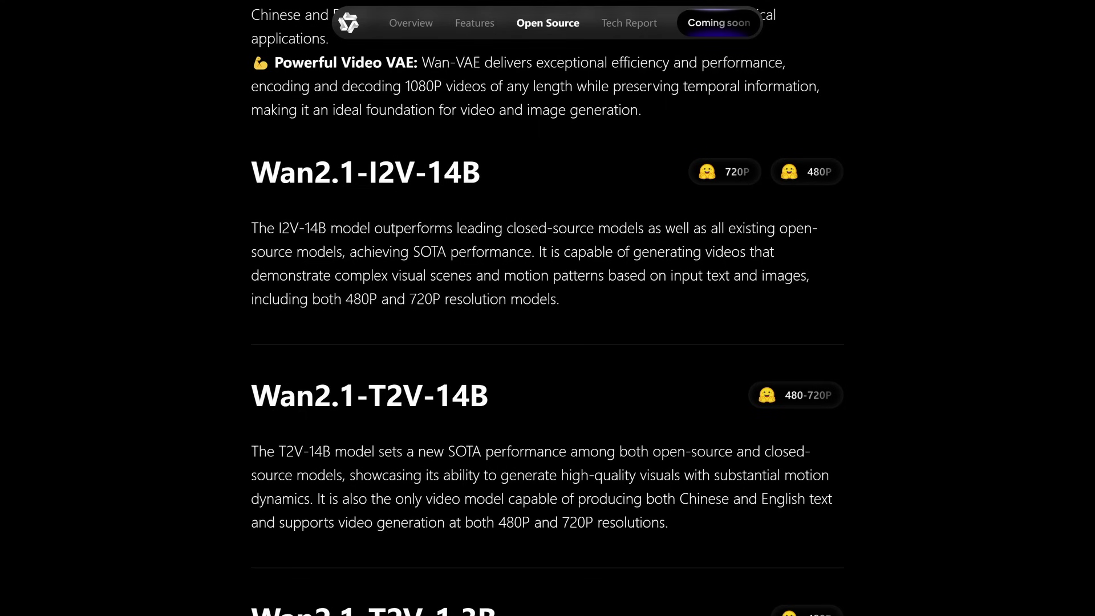
Step: Scroll the Tech Report down to the 3D Variational Autoencoders heading and highlight it
scroll(143, 349, down, 1)
scroll(138, 370, down, 4)
scroll(137, 375, down, 2)
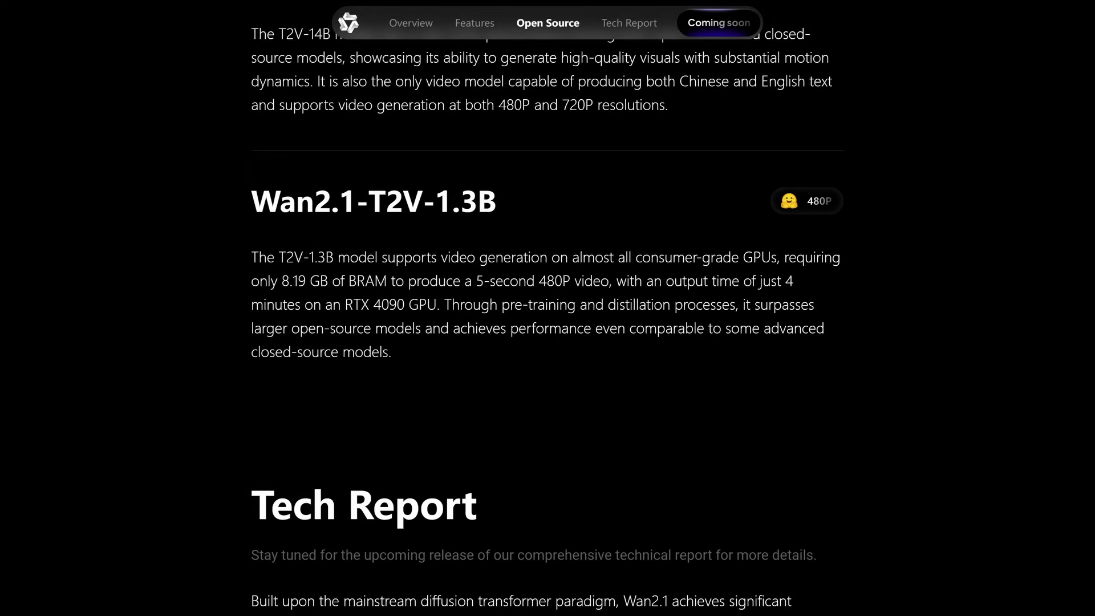
scroll(548, 308, down, 3)
scroll(547, 308, down, 2)
scroll(548, 308, down, 1)
scroll(548, 308, down, 2)
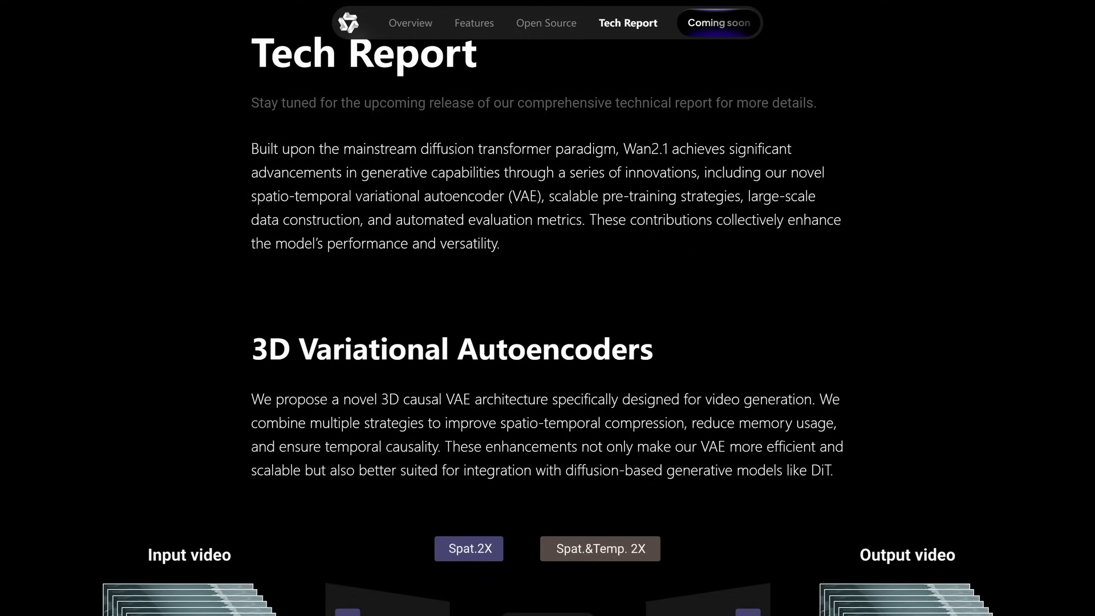
drag(253, 348, 665, 353)
click(669, 356)
Step: Continue past the DiT diagram and model table to the inference parallelism speedup chart
scroll(668, 357, down, 5)
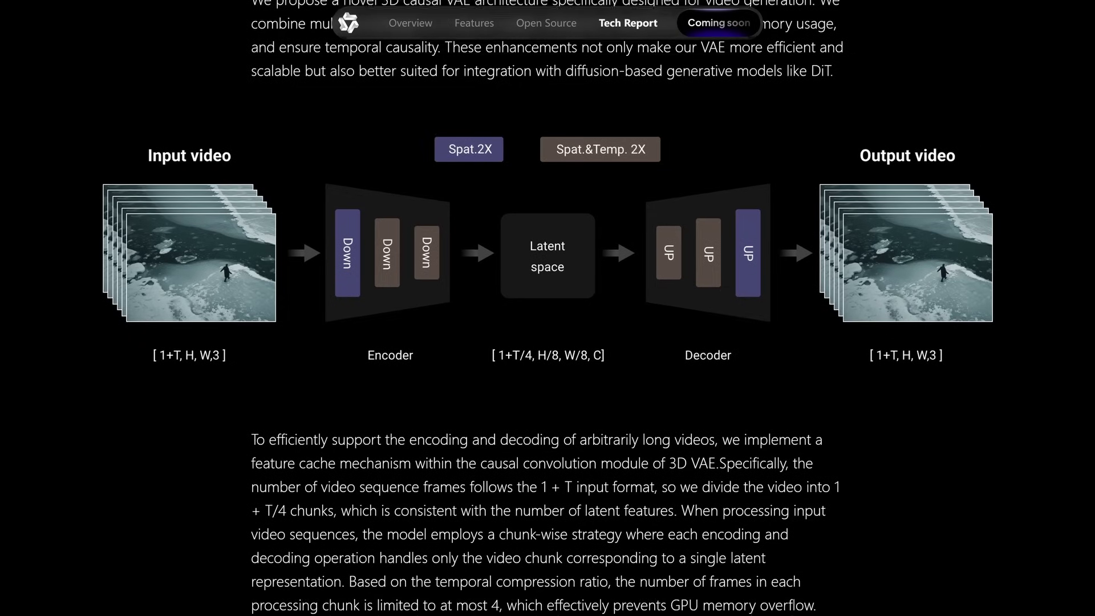
scroll(537, 393, down, 3)
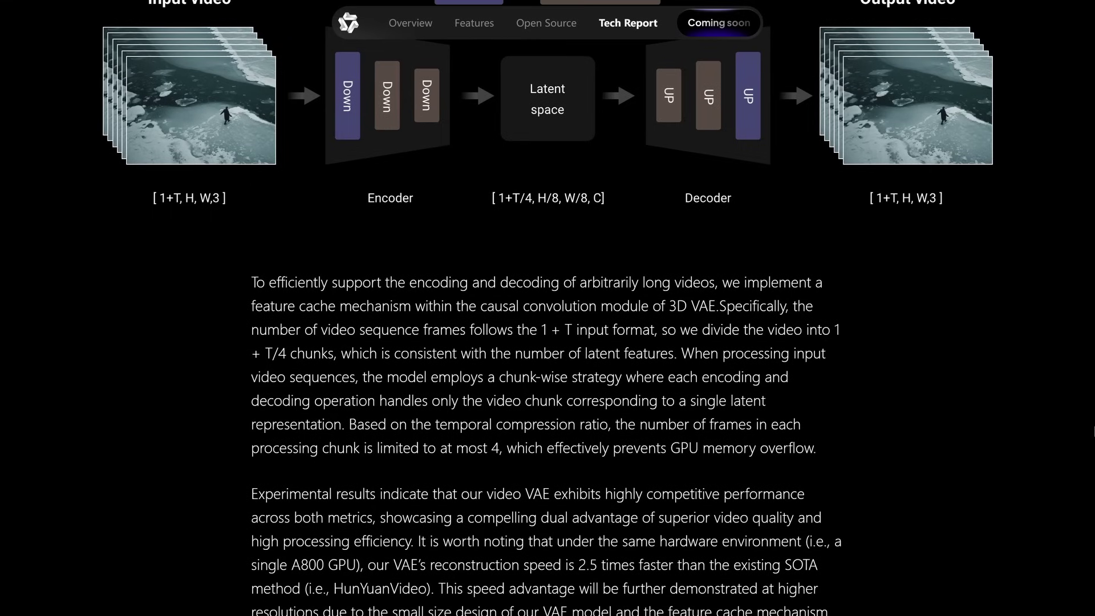
scroll(547, 309, up, 1)
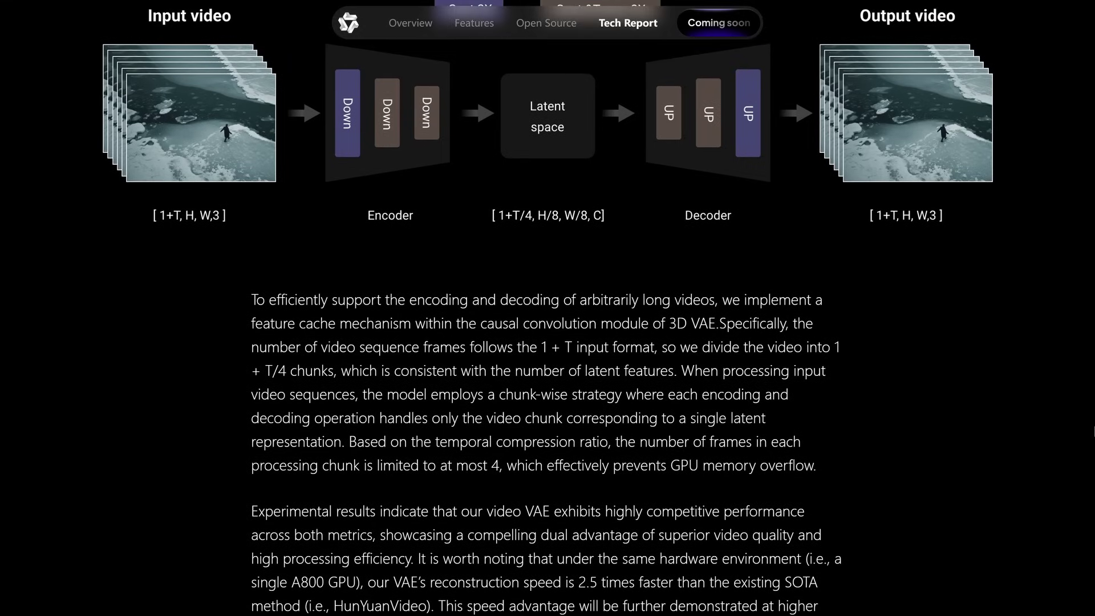
scroll(547, 308, down, 2)
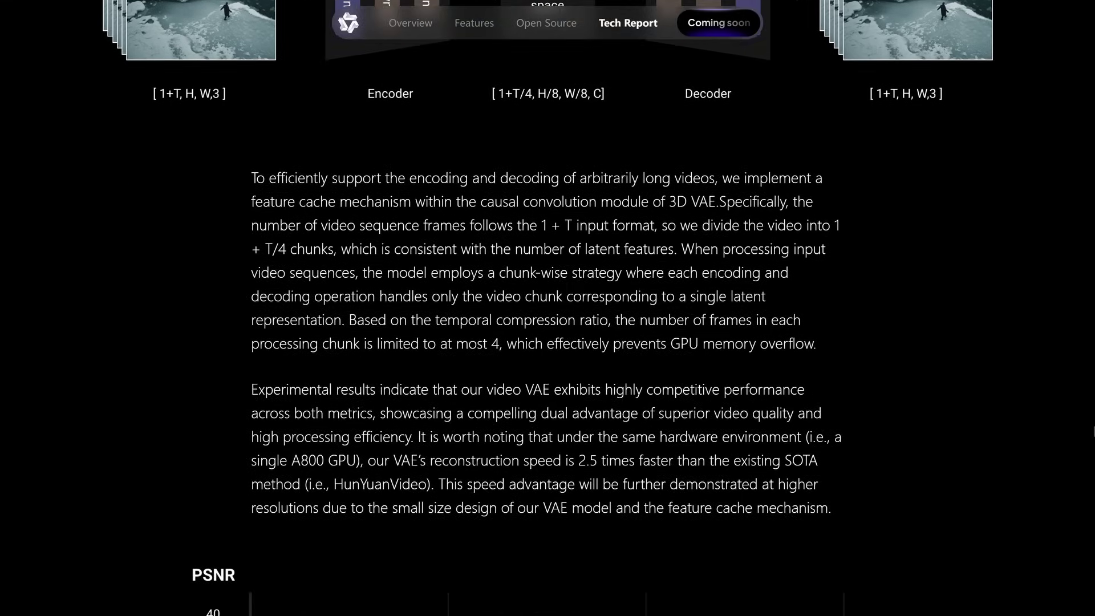
scroll(548, 308, down, 2)
scroll(547, 308, down, 1)
scroll(547, 308, down, 3)
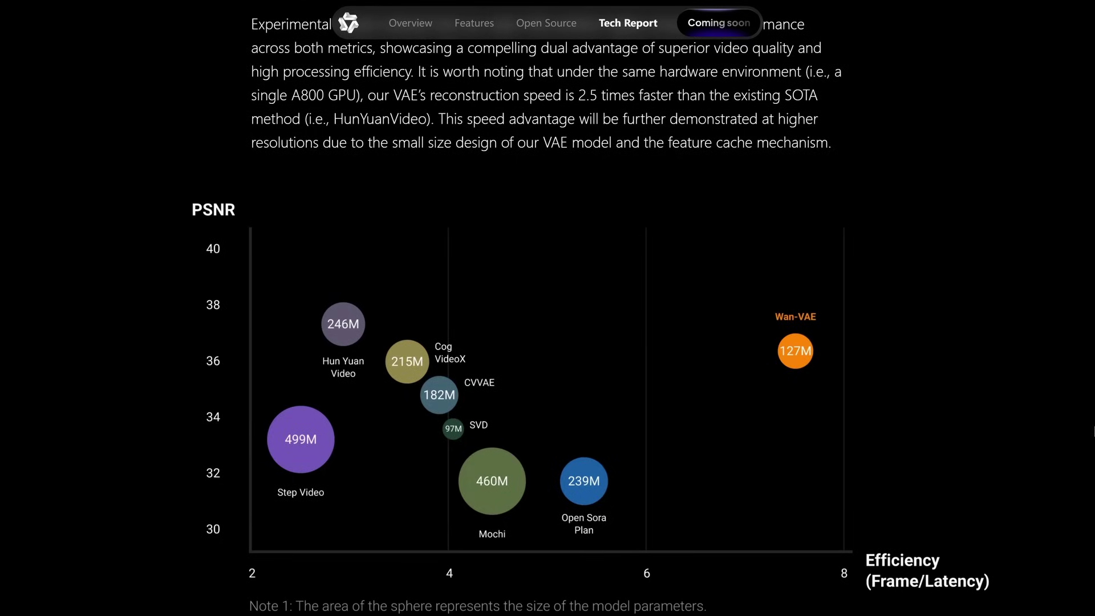
scroll(548, 308, down, 1)
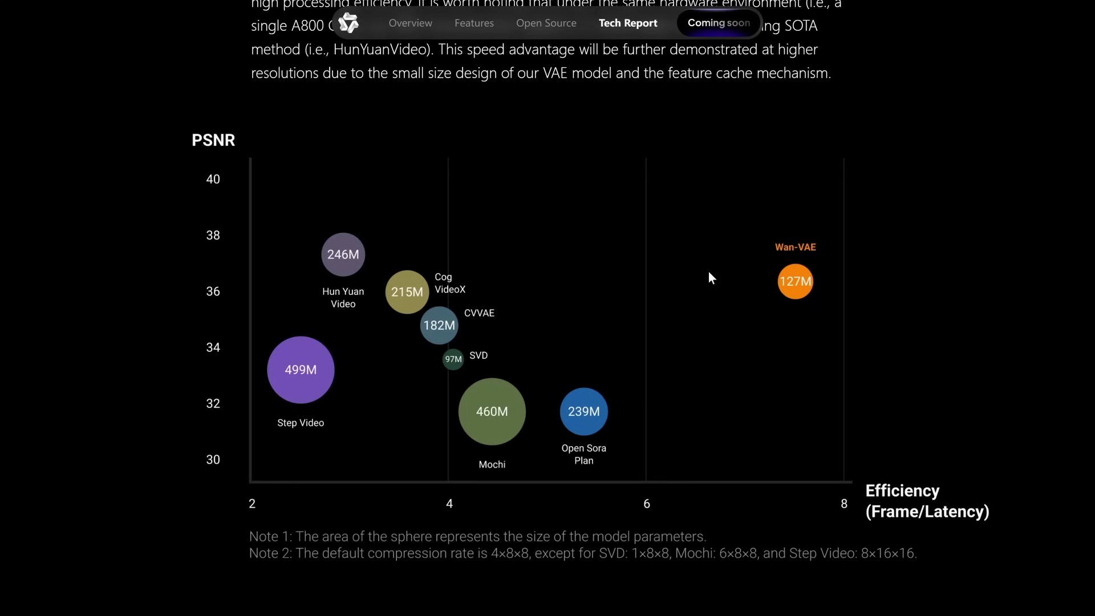
scroll(792, 355, down, 5)
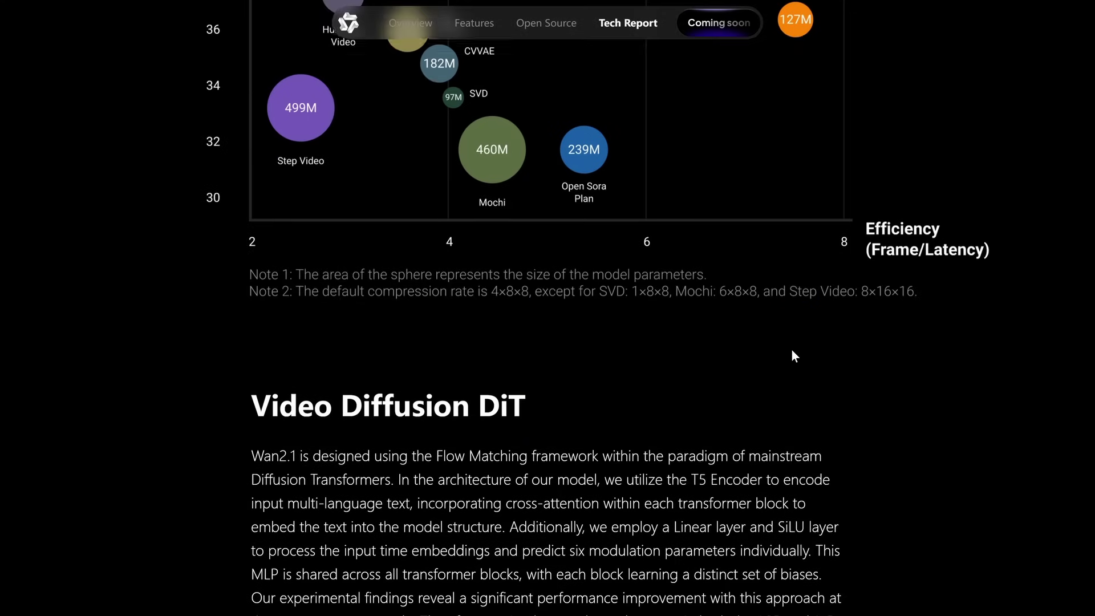
scroll(793, 355, down, 2)
scroll(791, 350, down, 2)
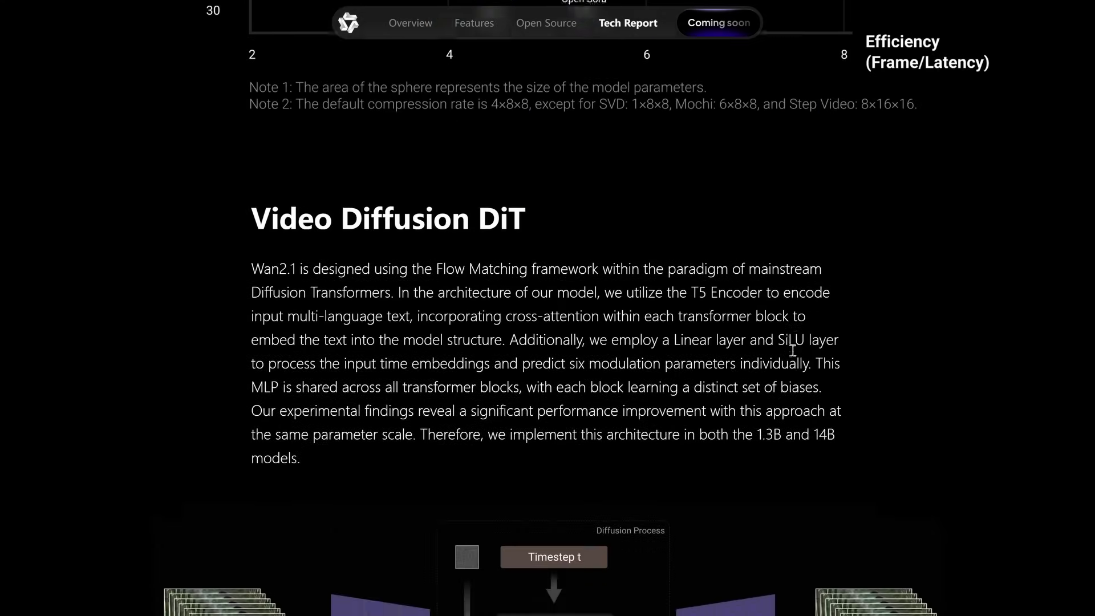
scroll(793, 350, down, 2)
scroll(793, 350, down, 2)
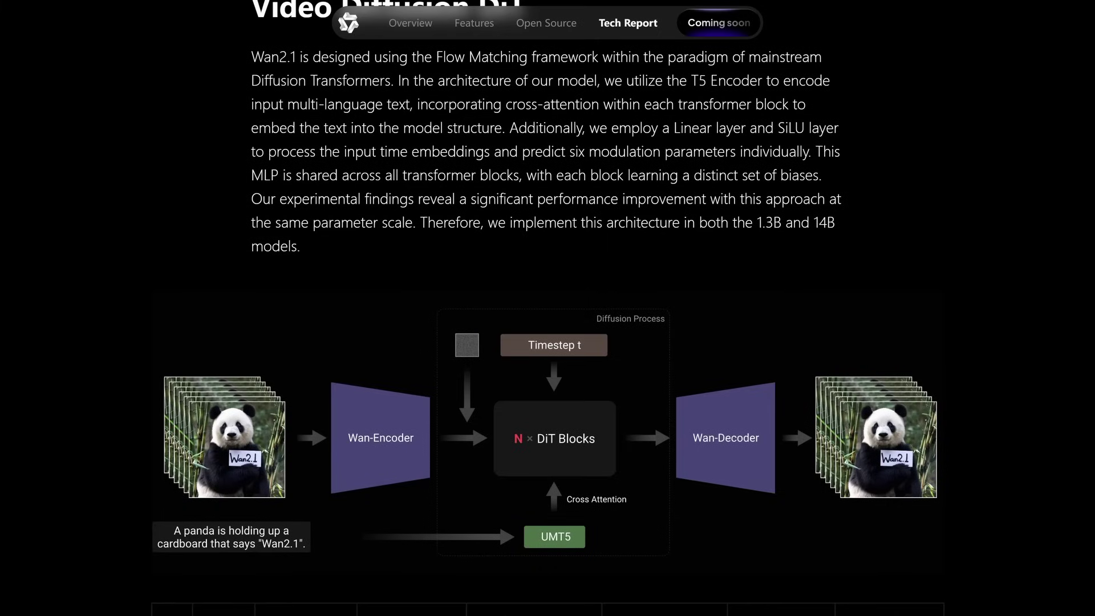
scroll(547, 308, down, 1)
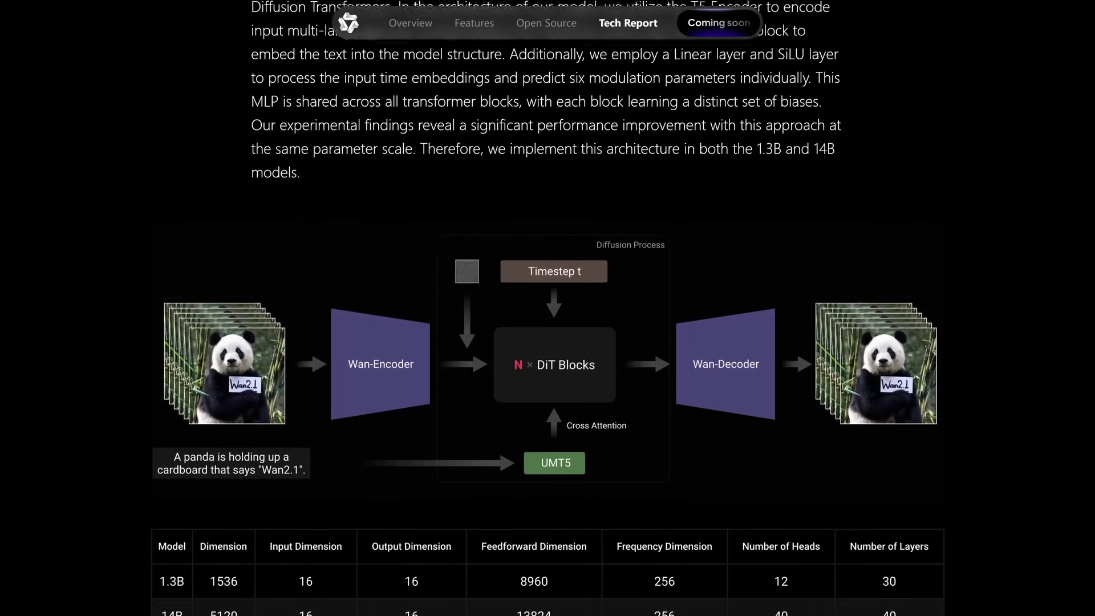
scroll(547, 308, down, 2)
scroll(548, 308, down, 1)
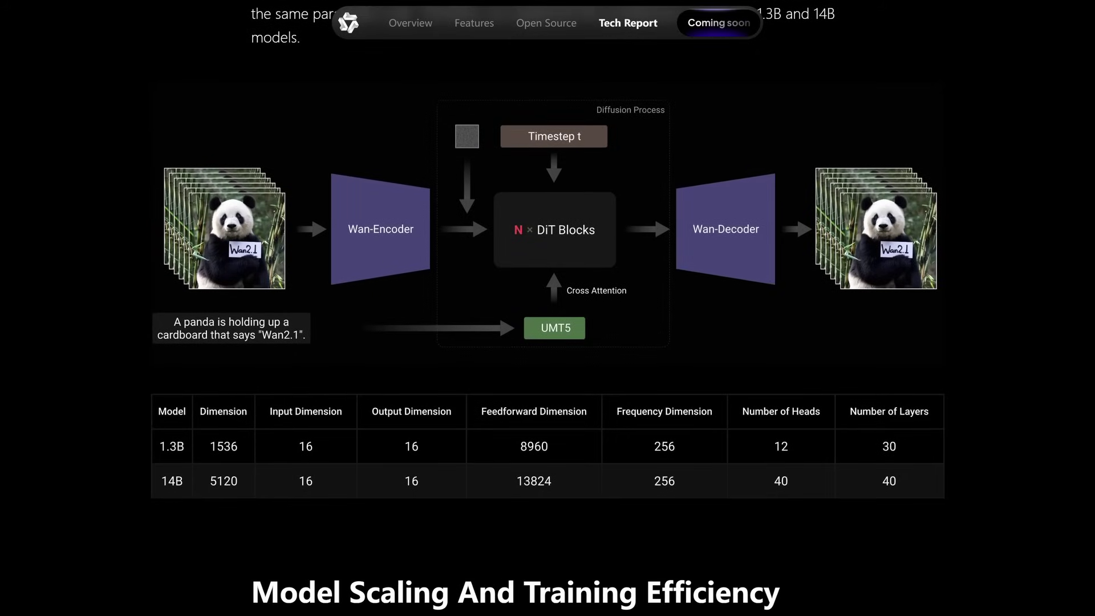
scroll(547, 308, down, 1)
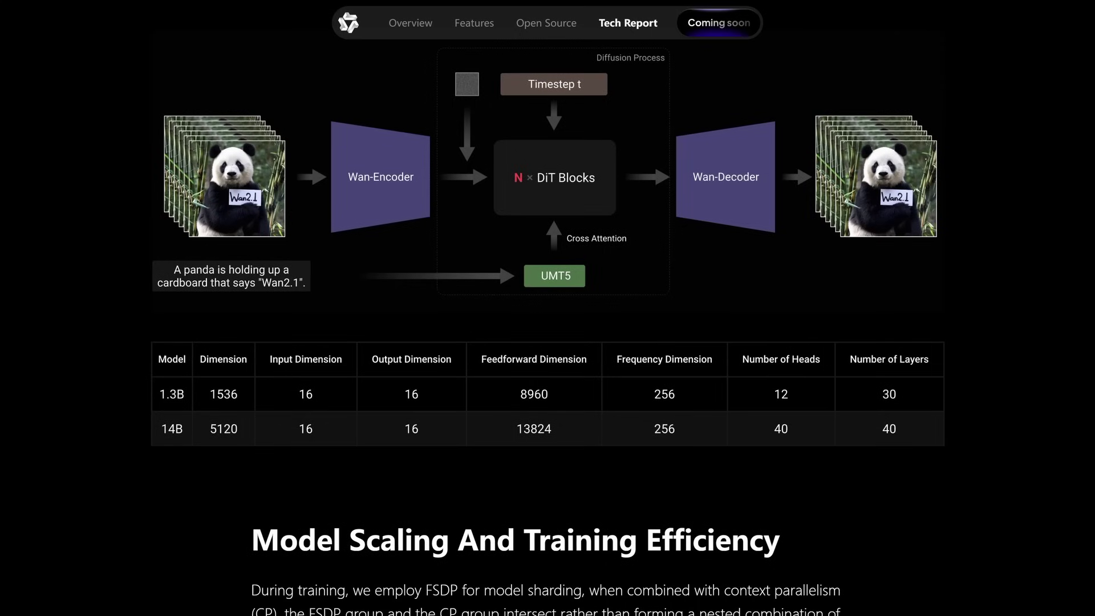
scroll(547, 308, down, 2)
scroll(548, 308, down, 1)
scroll(548, 308, down, 3)
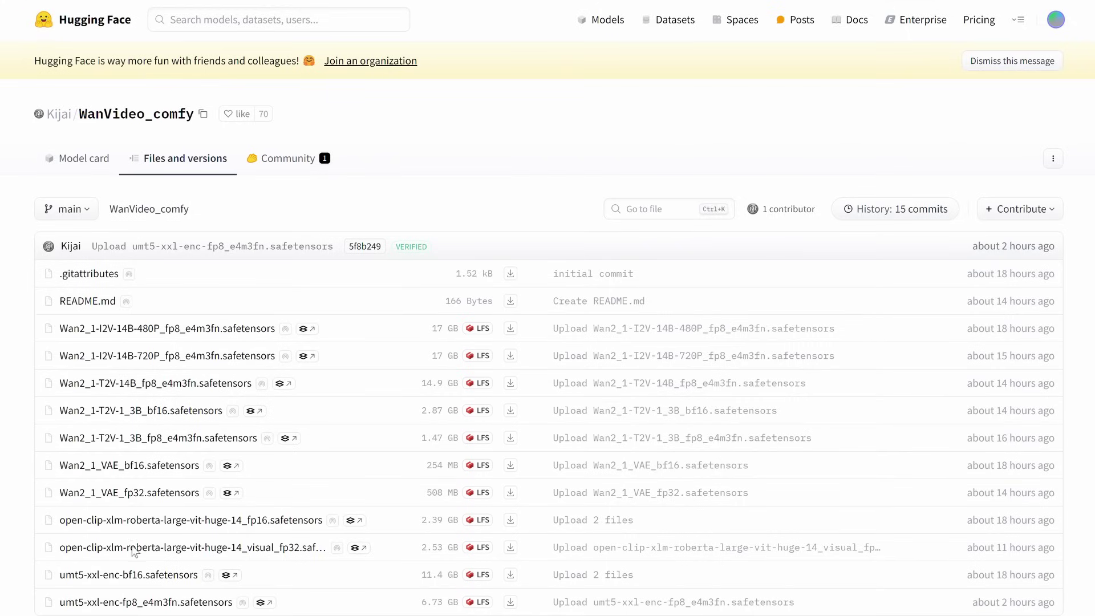
Step: Scroll down the WanVideo_comfy list of Wan2.1 model, VAE and encoder files
scroll(547, 308, down, 1)
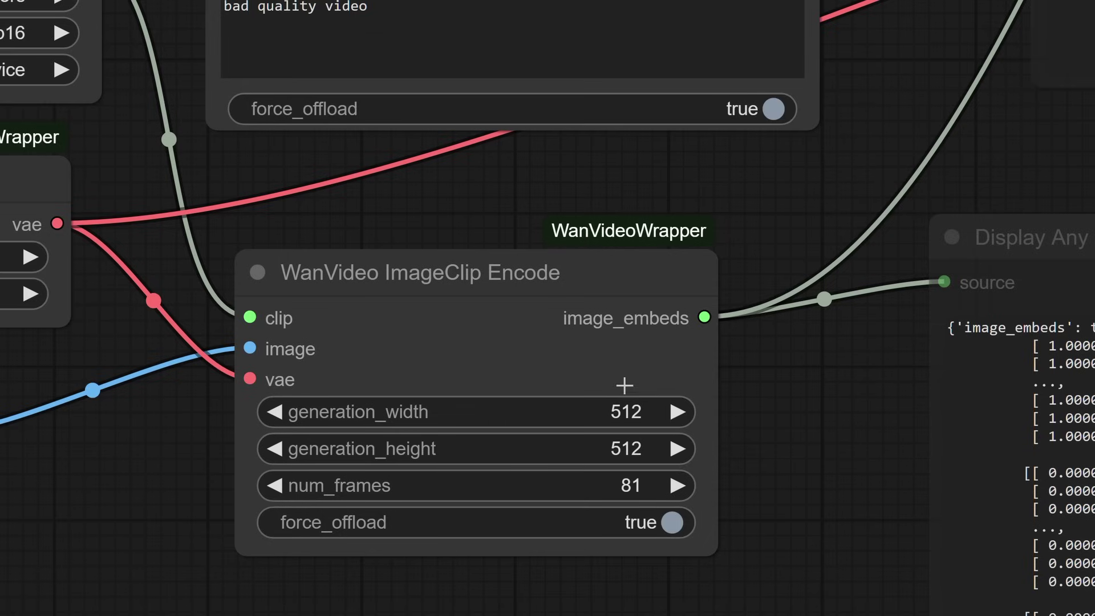
mouse_move(615, 500)
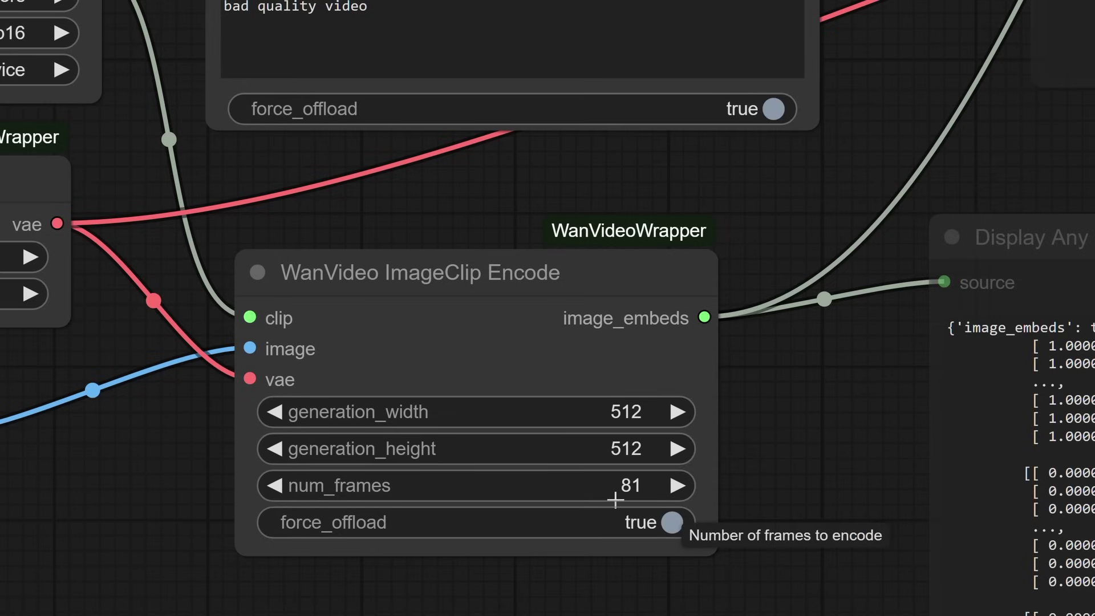
scroll(615, 501, down, 3)
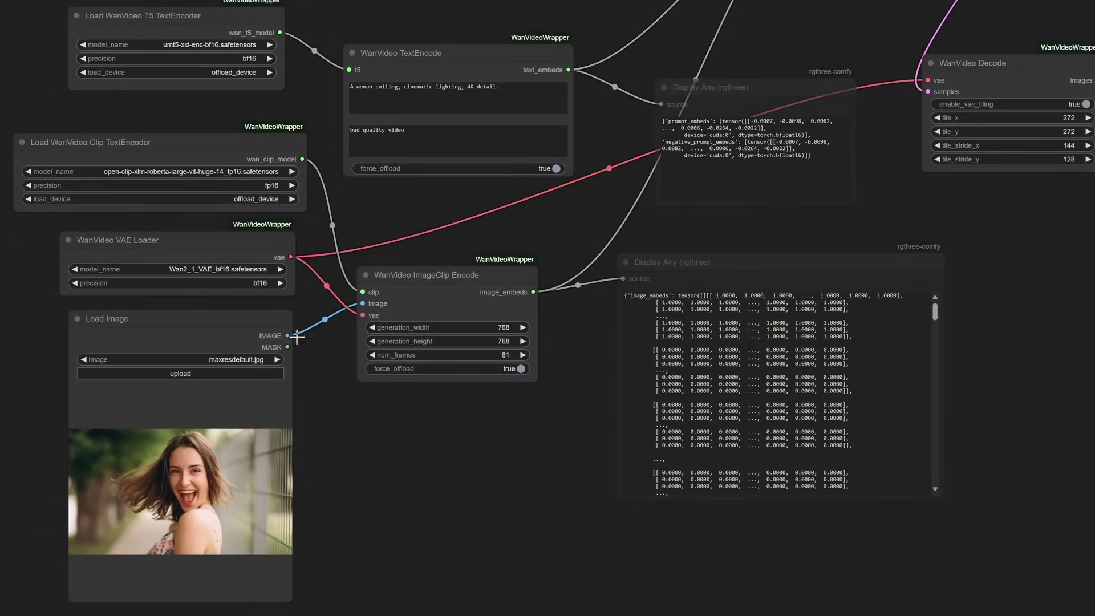
drag(336, 284, 506, 300)
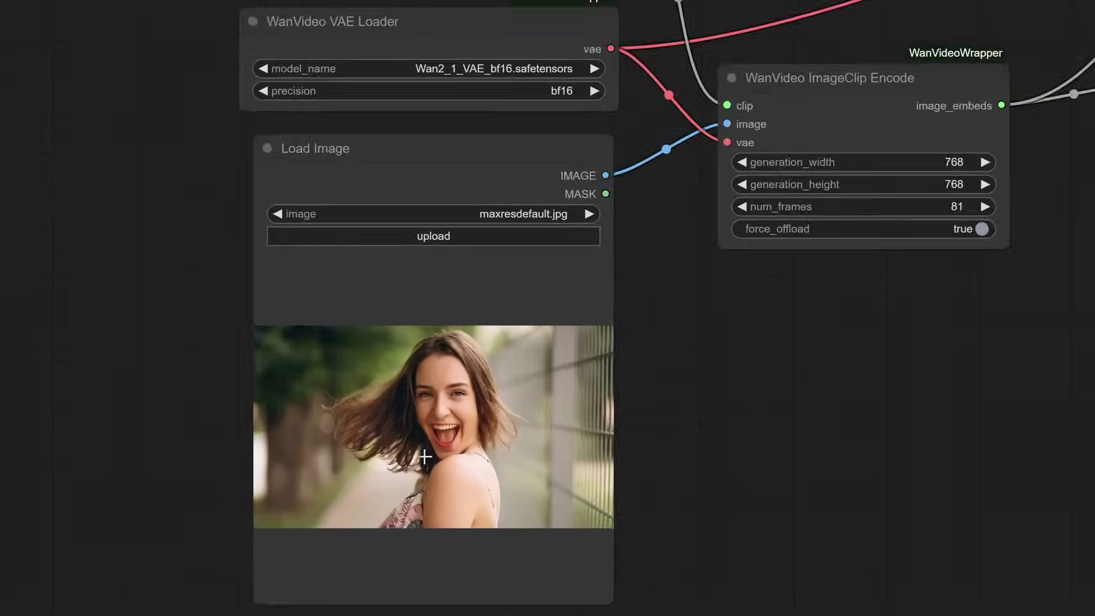
scroll(425, 456, up, 5)
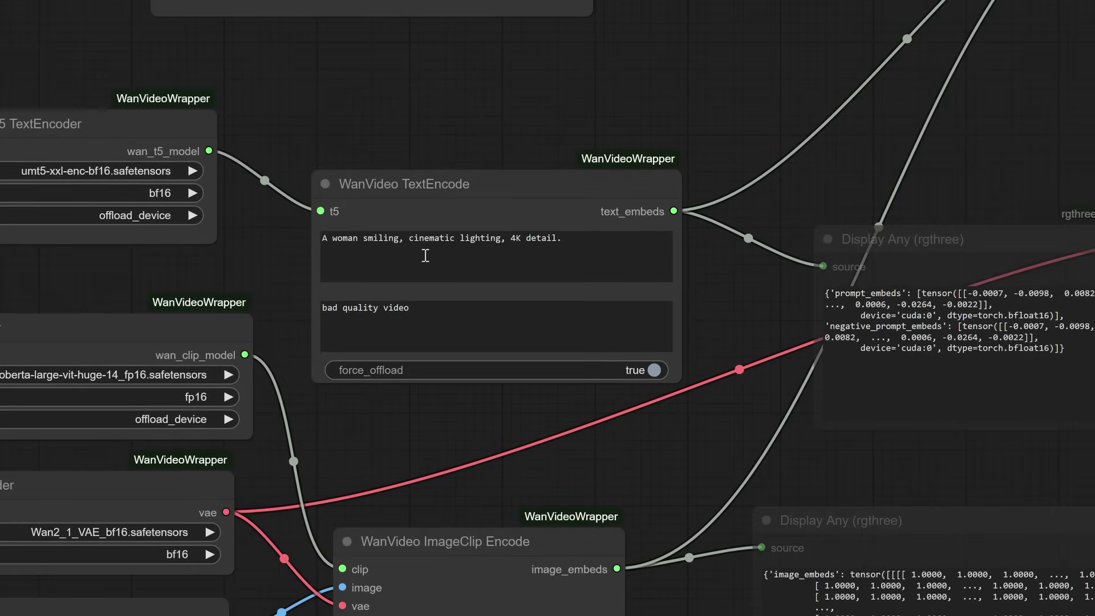
scroll(253, 254, up, 2)
scroll(271, 253, up, 6)
drag(338, 247, 213, 244)
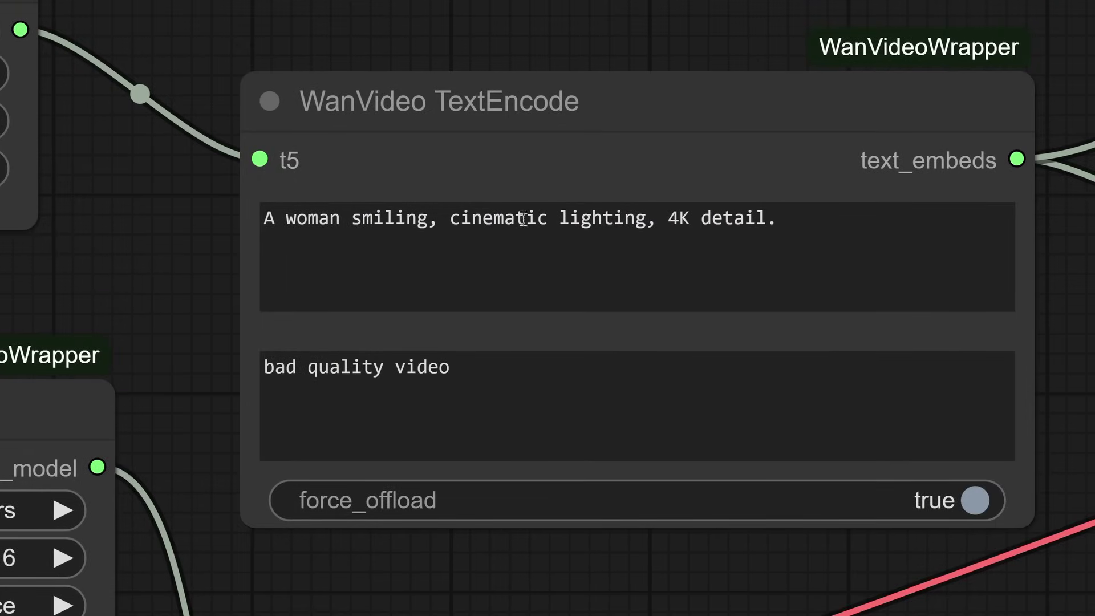
scroll(174, 202, down, 1)
scroll(176, 202, down, 2)
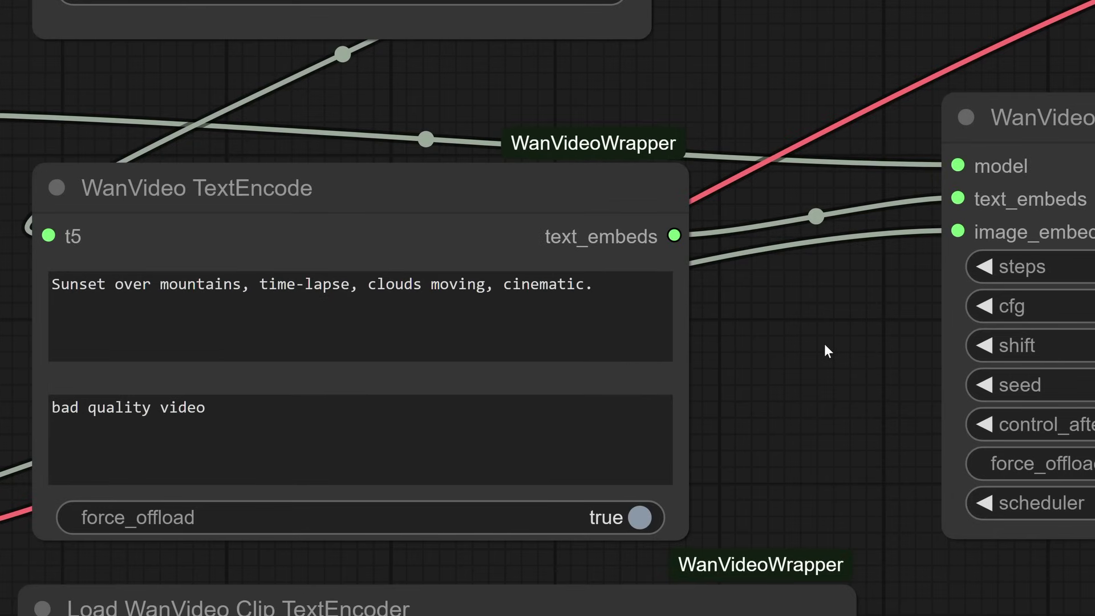
Step: Zoom out on the canvas to view the basketball dunk workflow
scroll(826, 352, down, 4)
scroll(824, 343, down, 2)
scroll(824, 343, down, 2)
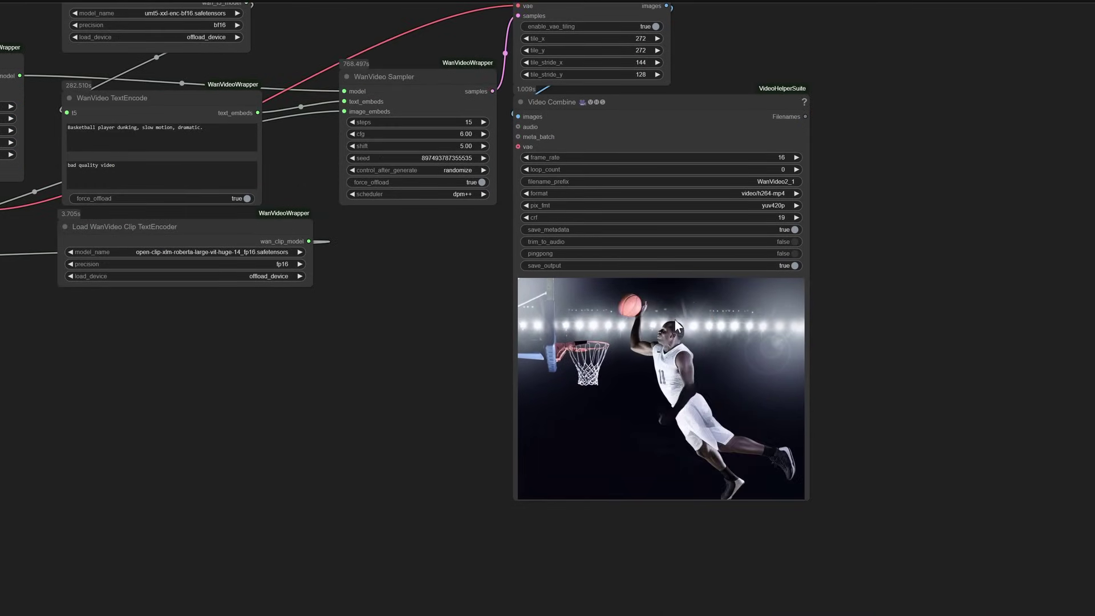
drag(34, 398, 864, 380)
scroll(459, 62, up, 7)
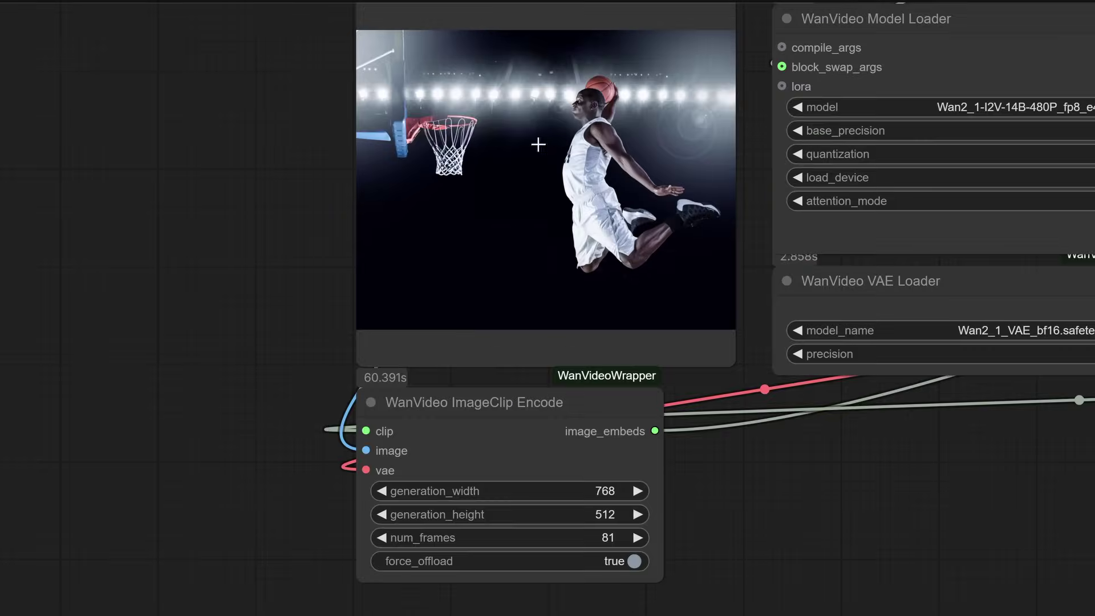
scroll(996, 476, down, 3)
drag(996, 476, 780, 376)
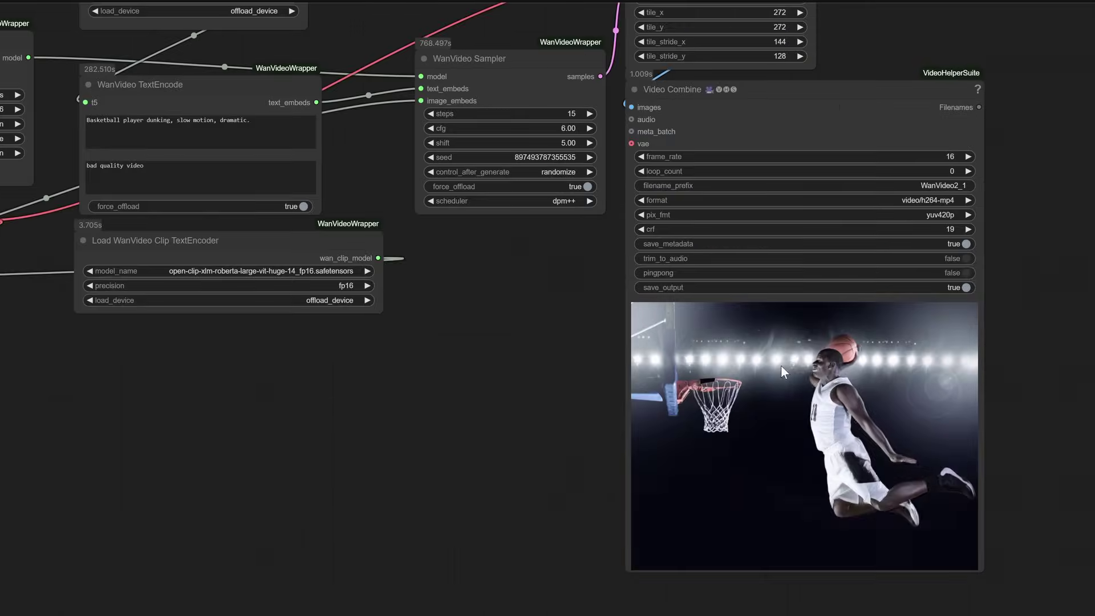
scroll(972, 381, up, 3)
scroll(972, 381, up, 4)
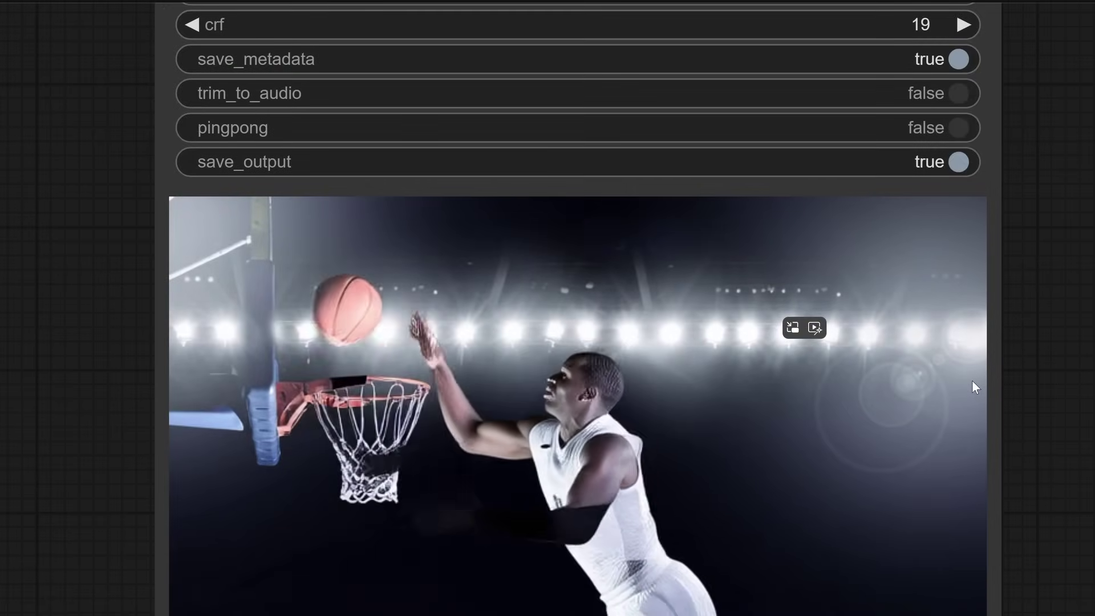
scroll(972, 387, down, 4)
scroll(972, 386, down, 1)
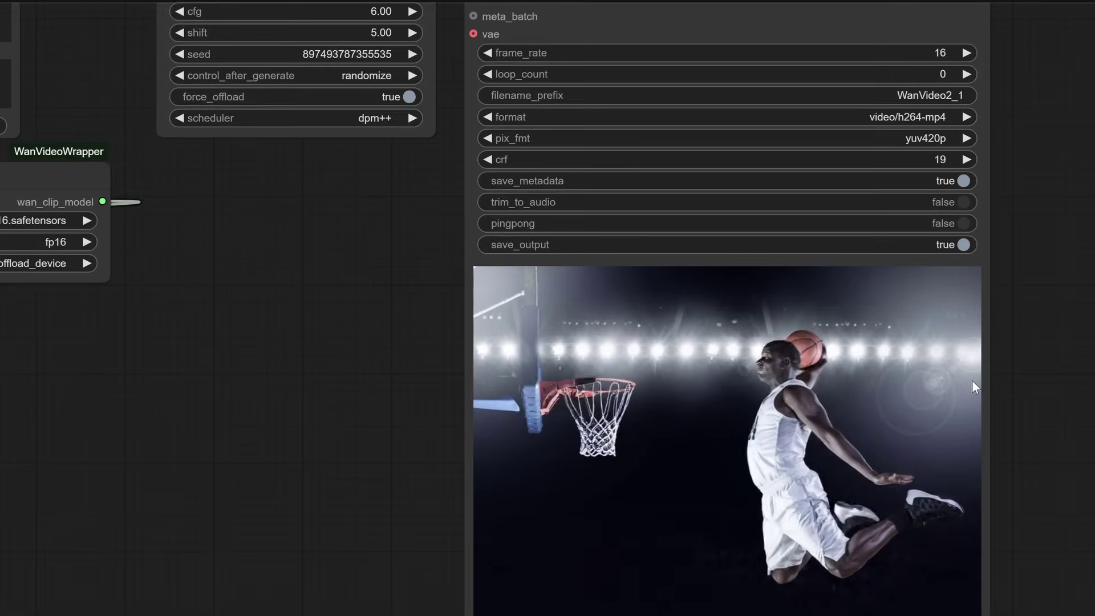
scroll(972, 387, down, 4)
scroll(971, 380, down, 3)
drag(225, 406, 372, 407)
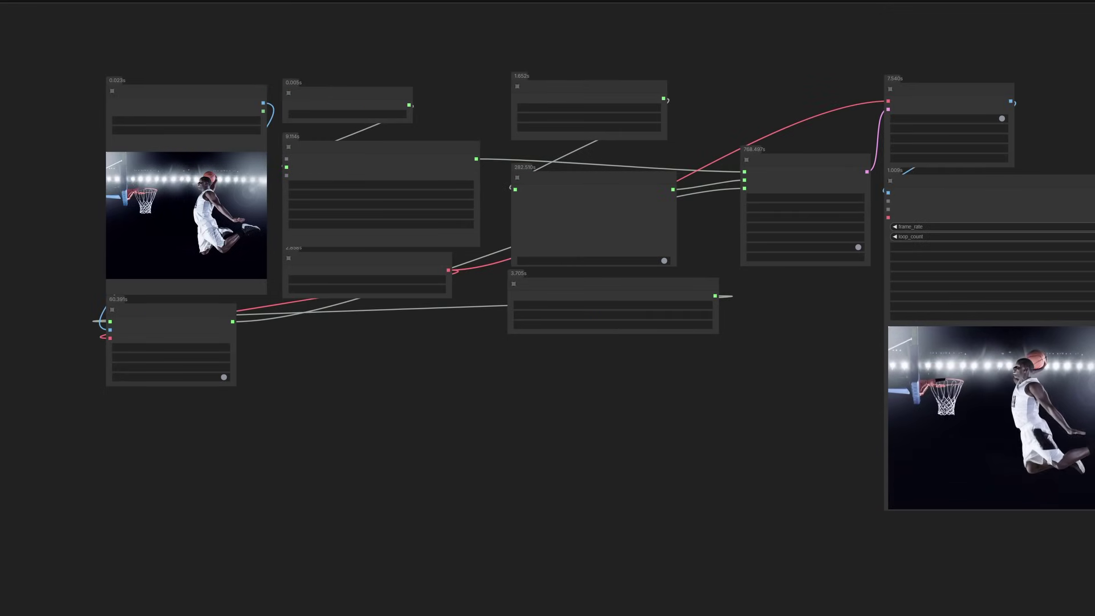
Step: Zoom in and out around the graph to check the ImageClip Encode settings
scroll(315, 333, up, 5)
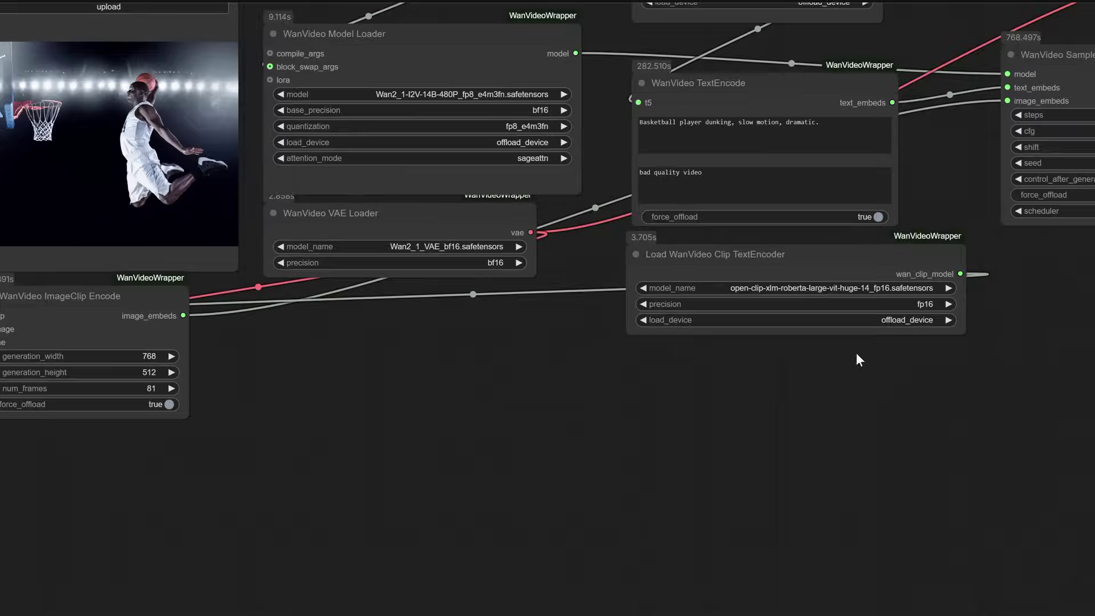
scroll(152, 388, up, 5)
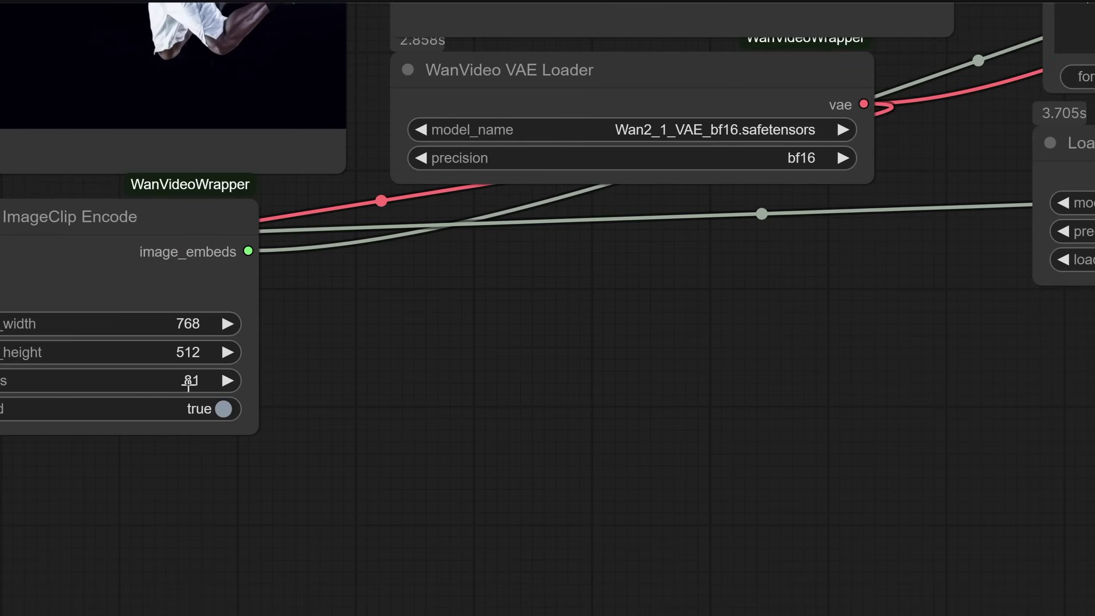
scroll(189, 382, down, 1)
scroll(189, 383, down, 2)
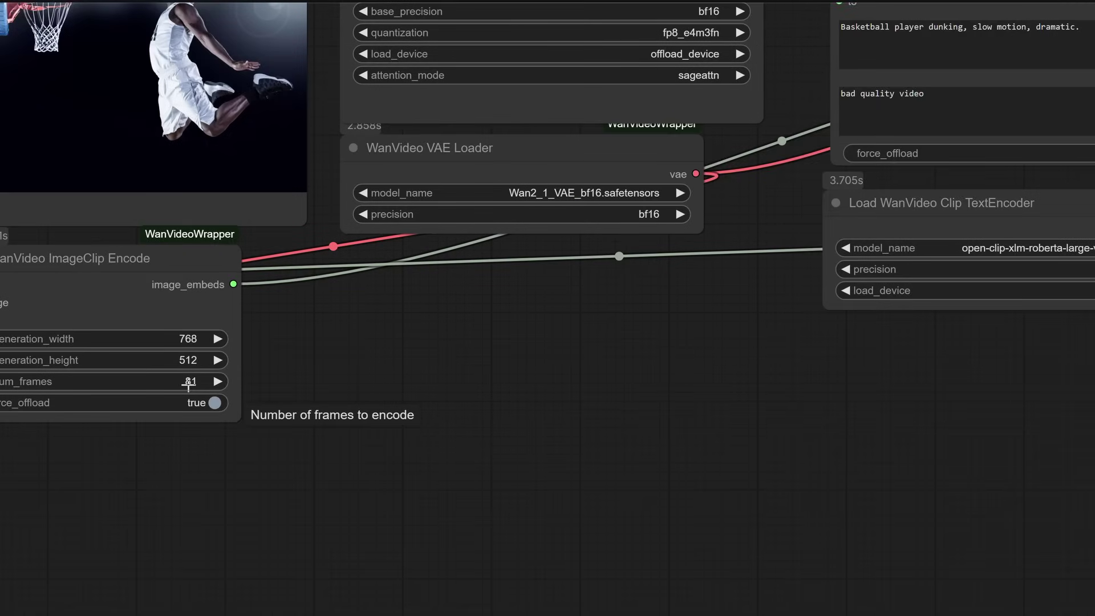
scroll(190, 384, down, 3)
scroll(190, 383, down, 2)
scroll(192, 383, down, 1)
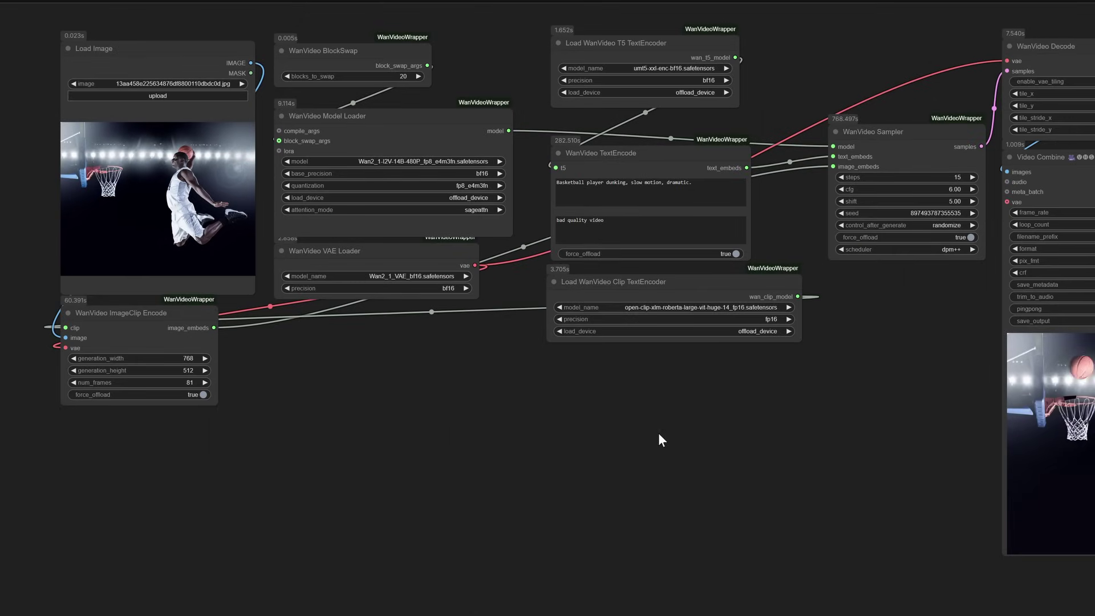
Step: Pan toward the video output node and zoom around the finished dunk video
drag(659, 433, 501, 432)
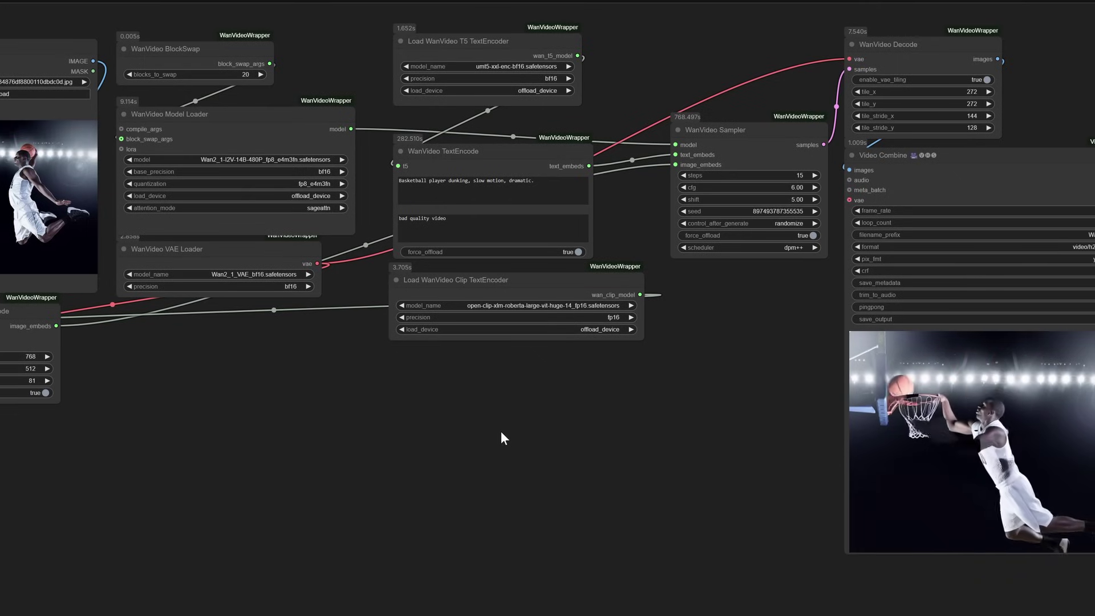
scroll(501, 434, down, 3)
scroll(500, 438, up, 2)
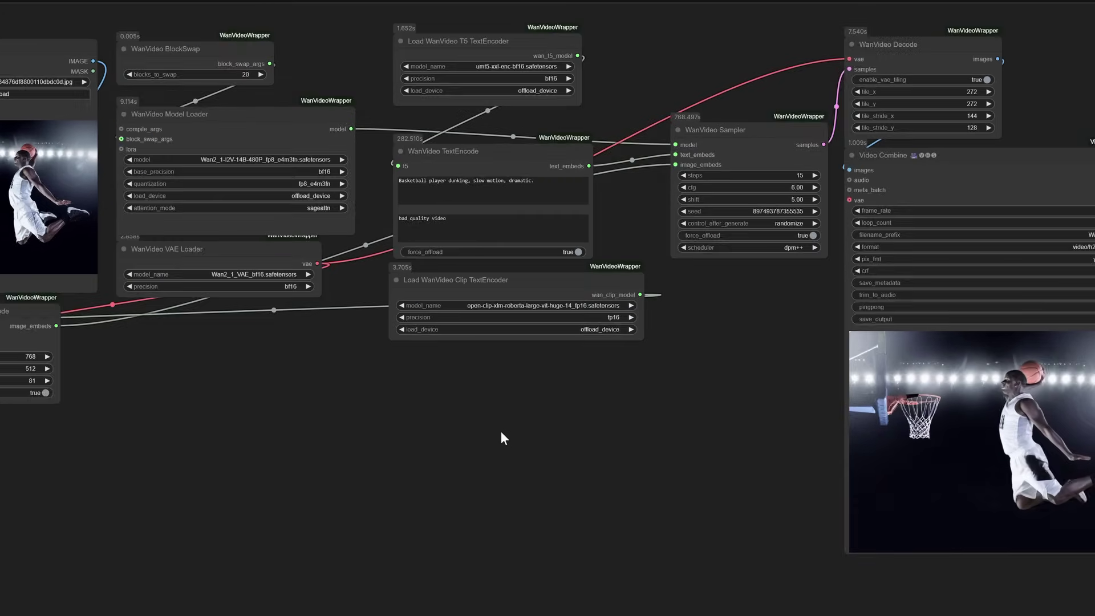
scroll(500, 439, up, 4)
scroll(500, 431, down, 1)
scroll(500, 431, down, 1)
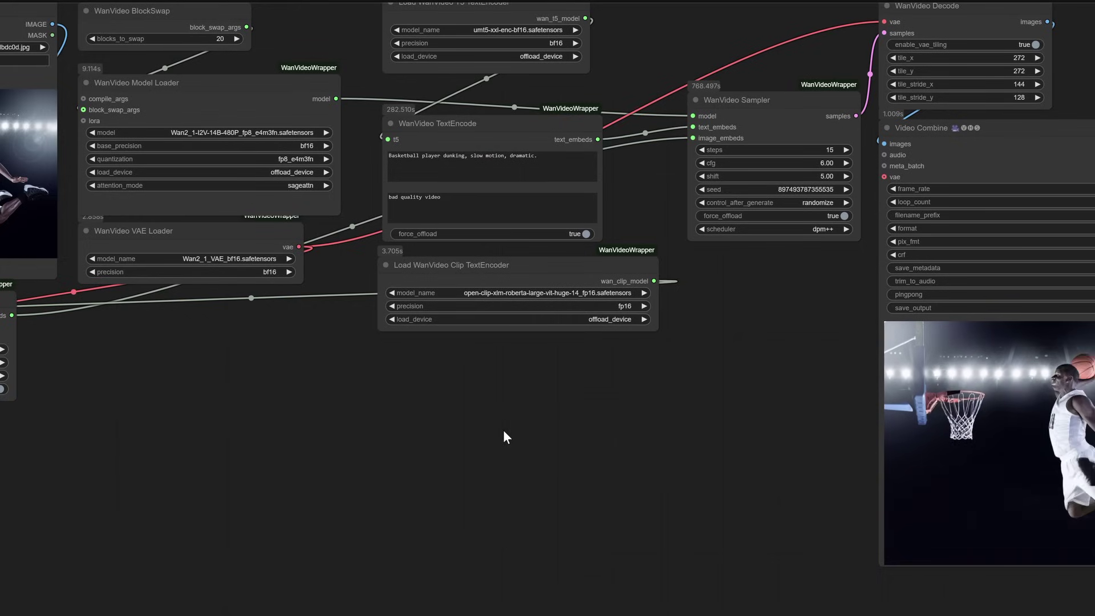
scroll(504, 432, down, 2)
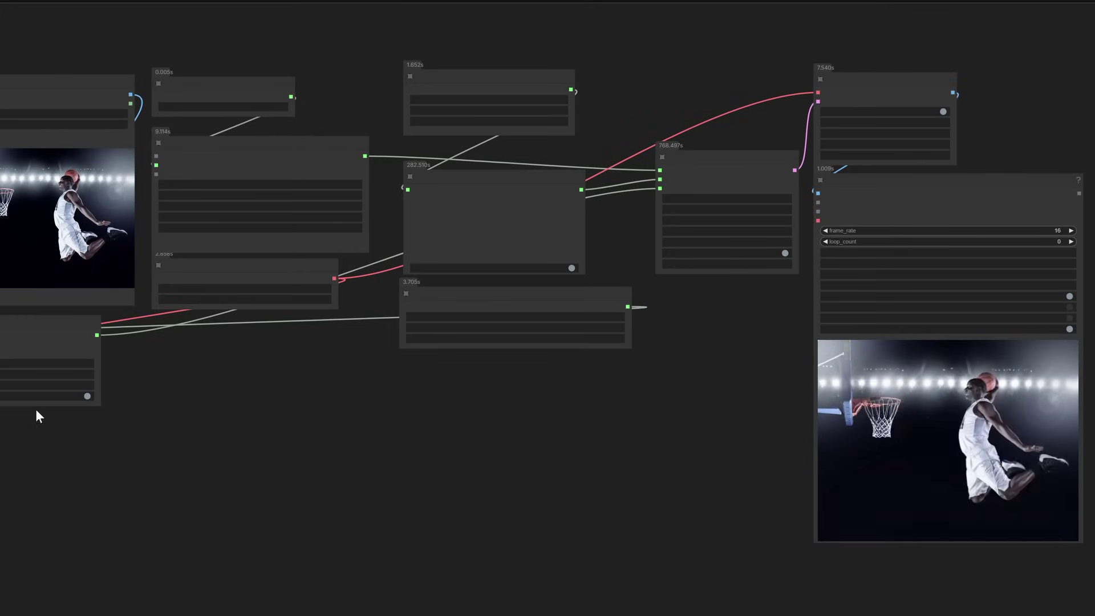
scroll(36, 416, up, 1)
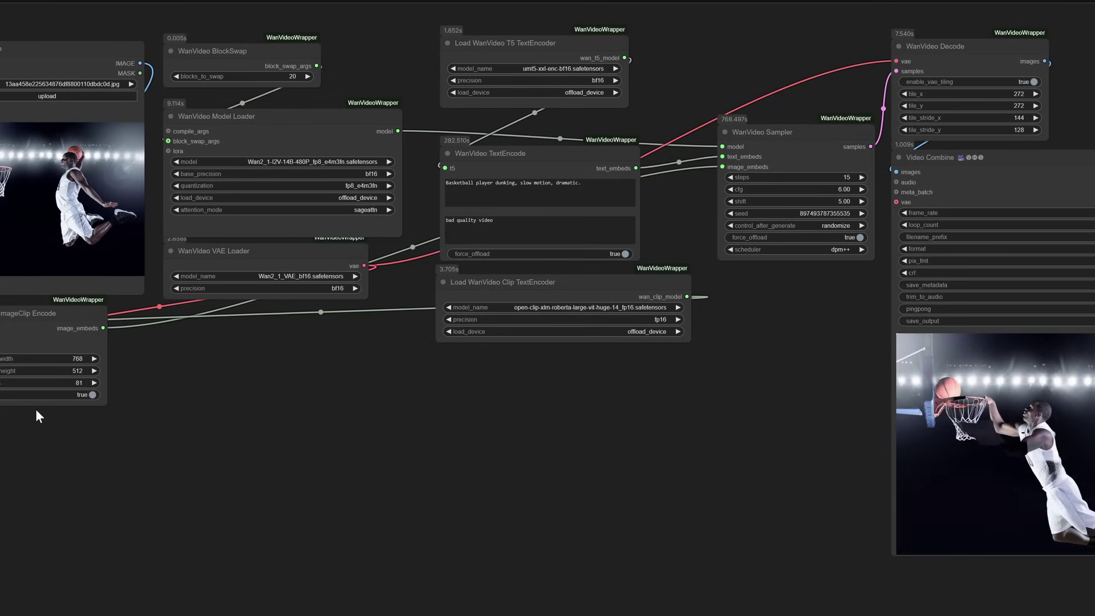
scroll(35, 409, up, 1)
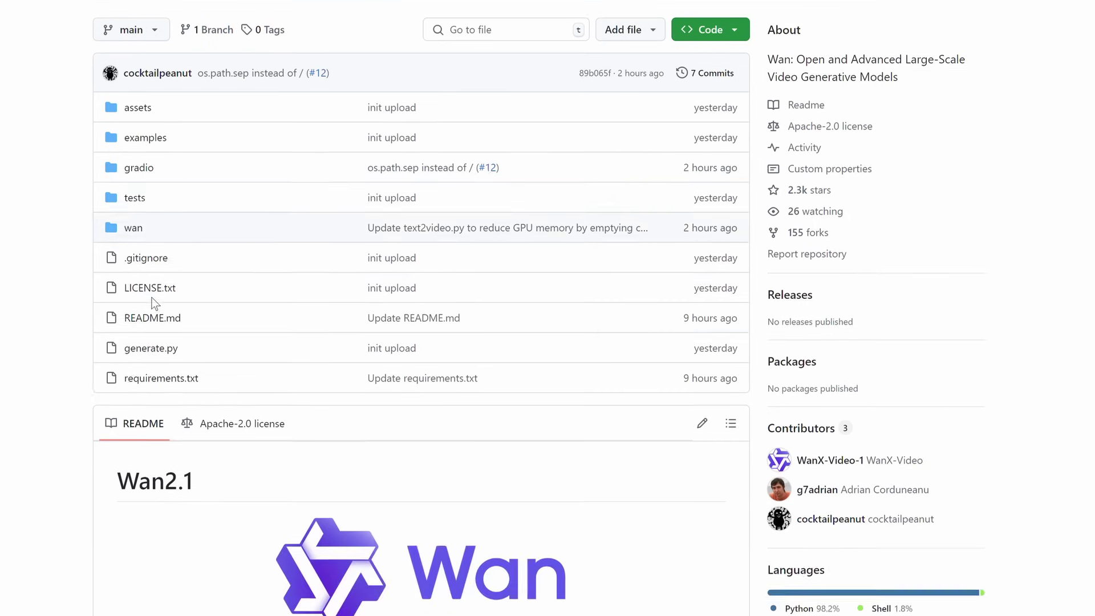
Step: Scroll the Wan2.1 README down past Model Download to the Manual Evaluation tables
scroll(154, 302, down, 5)
scroll(153, 318, down, 5)
scroll(151, 336, down, 4)
scroll(151, 346, down, 6)
scroll(150, 347, down, 7)
scroll(210, 297, down, 1)
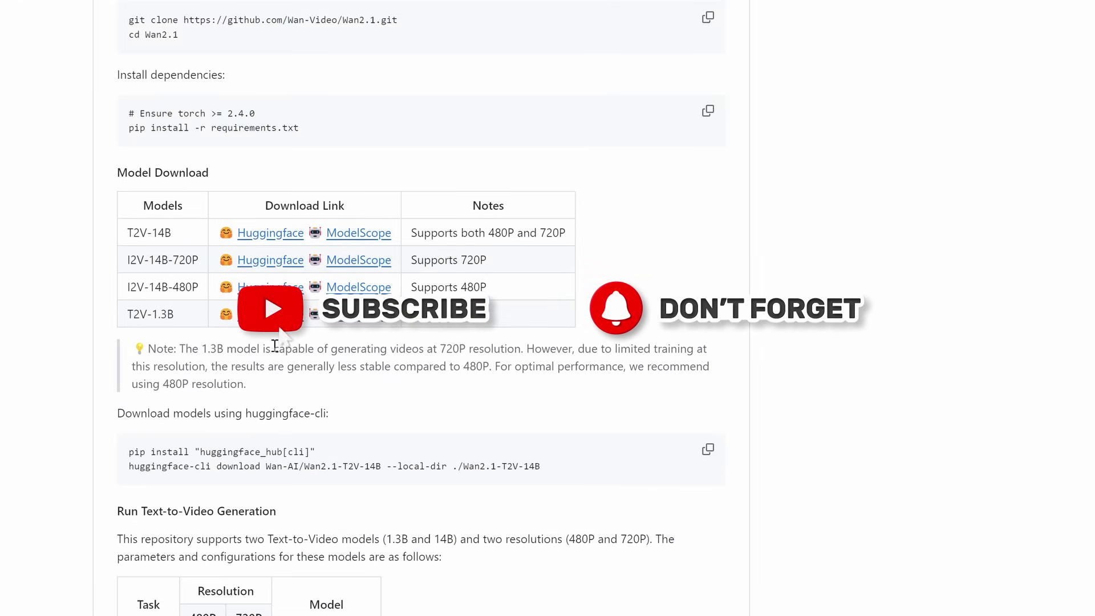
scroll(272, 365, down, 7)
scroll(272, 370, down, 7)
scroll(273, 370, down, 10)
scroll(273, 372, down, 12)
scroll(270, 370, down, 8)
scroll(271, 370, down, 7)
scroll(270, 370, down, 4)
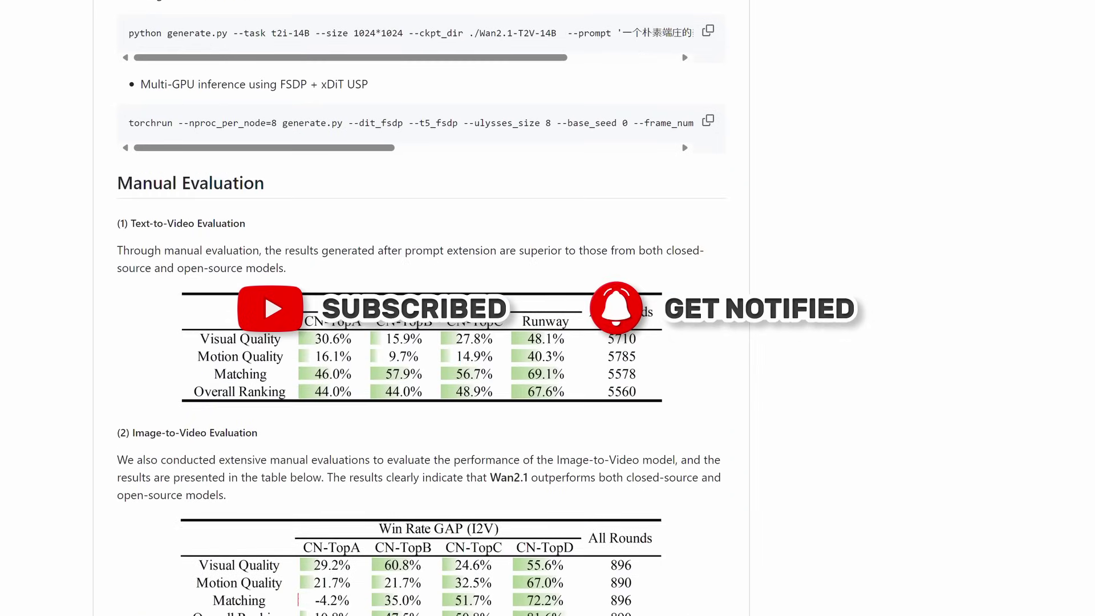